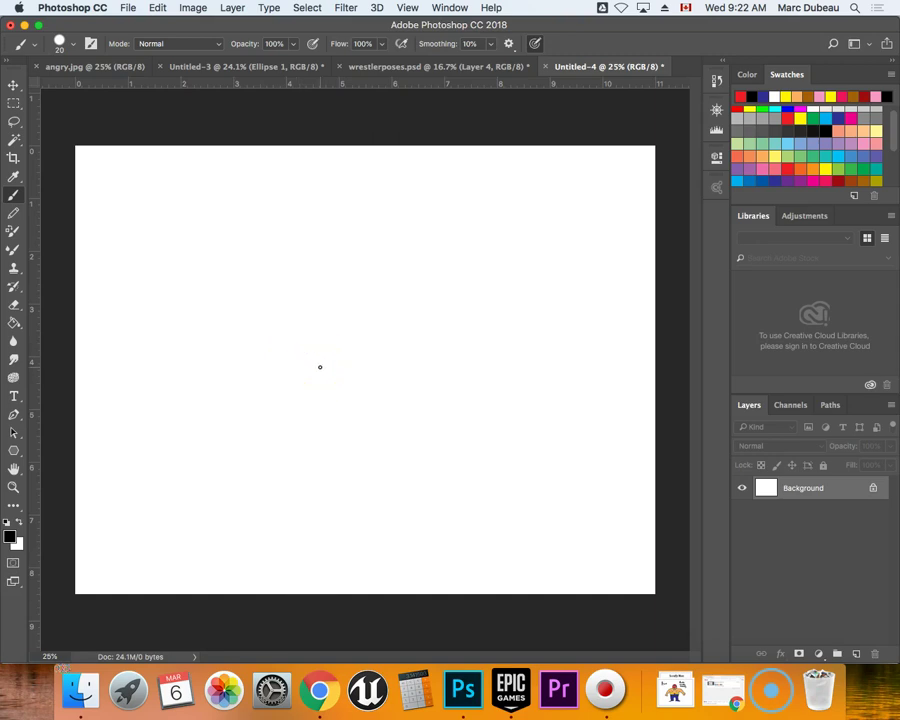
Open the New Document settings, then close them without creating a document.
{"action": "left_click", "coordinate": [126, 8]}
{"action": "left_click", "coordinate": [138, 26]}
{"action": "mouse_move", "coordinate": [332, 222]}
{"action": "left_mouse_down"}
{"action": "mouse_move", "coordinate": [271, 258]}
{"action": "mouse_move", "coordinate": [425, 257]}
{"action": "mouse_move", "coordinate": [577, 184]}
{"action": "left_mouse_up"}
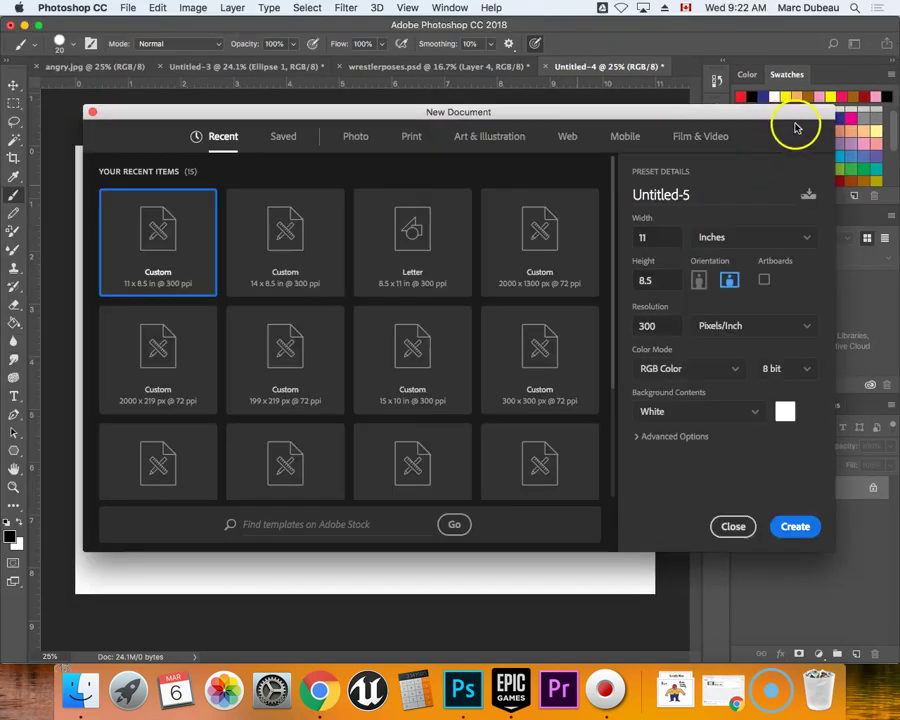
{"action": "left_click", "coordinate": [734, 526]}
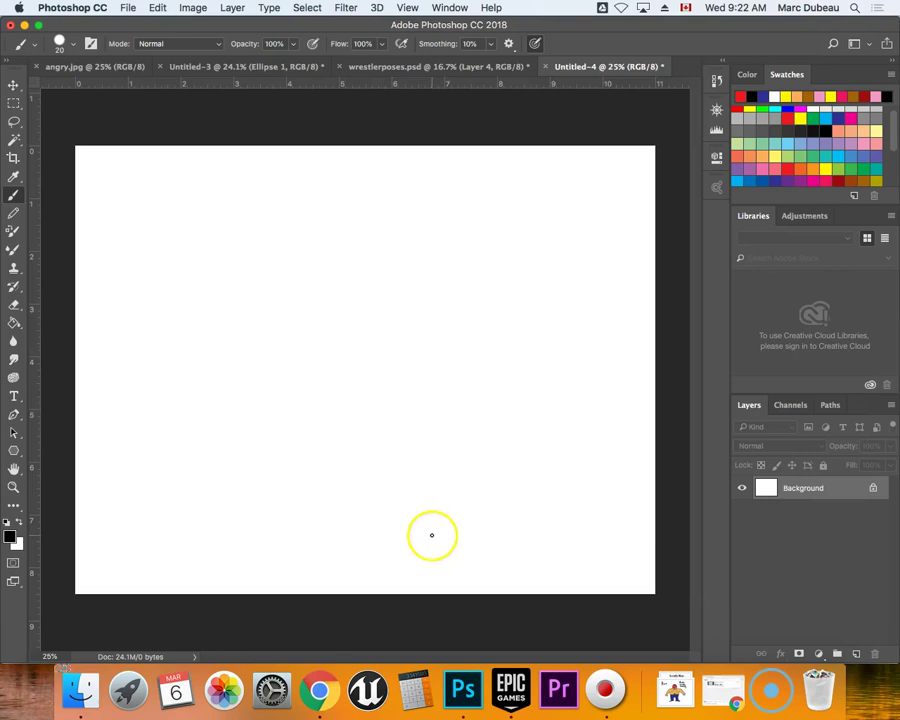
{"action": "left_click_drag", "start_coordinate": [431, 535], "coordinate": [367, 382]}
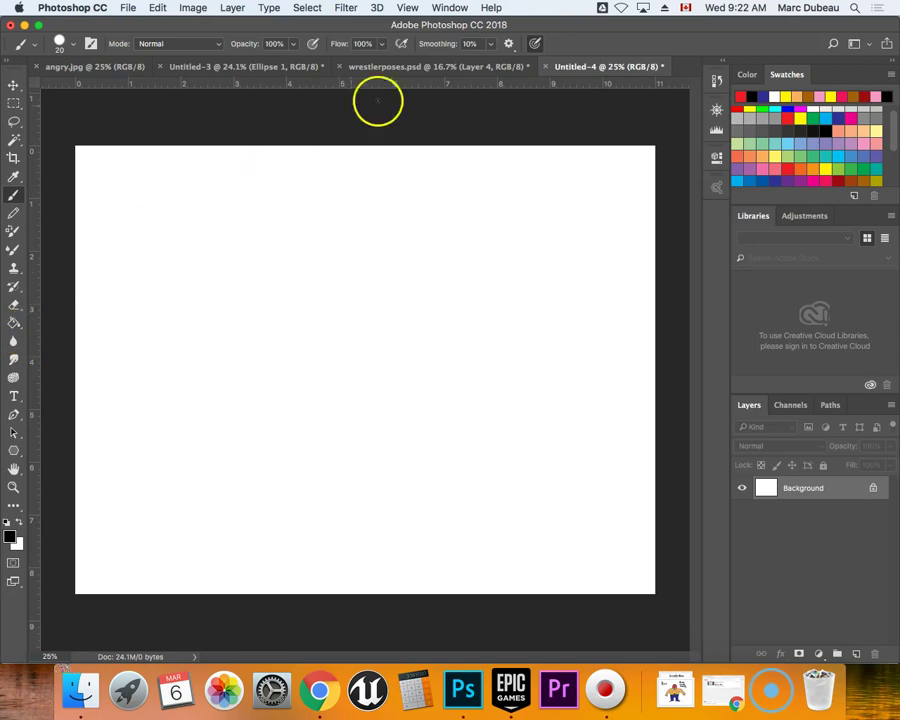
Hide and re-show the rulers, then brush a straight black horizon line across the canvas.
{"action": "left_click", "coordinate": [407, 8]}
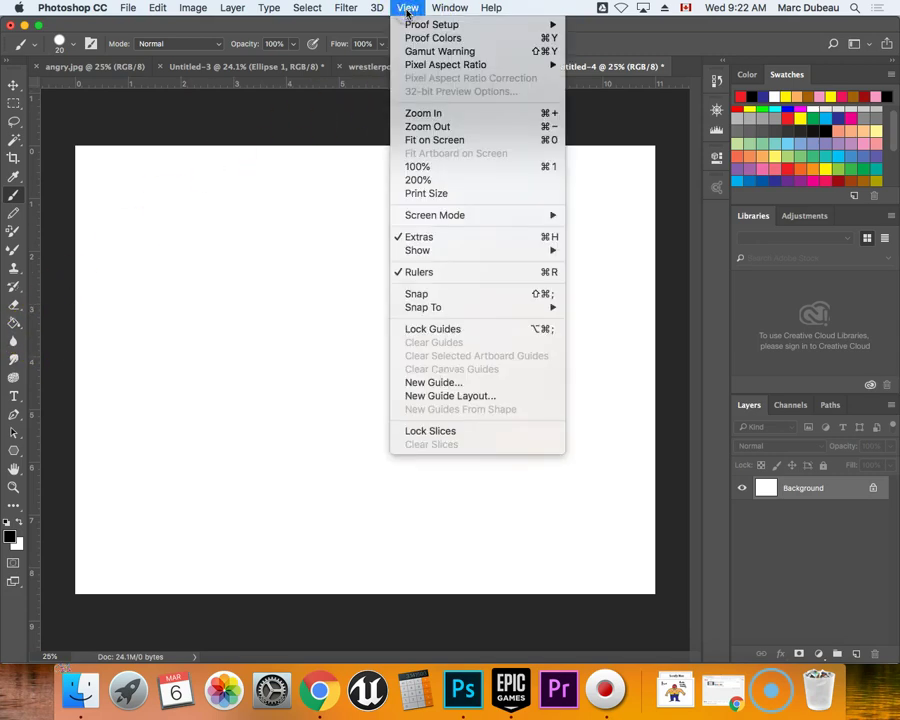
{"action": "left_click", "coordinate": [443, 273]}
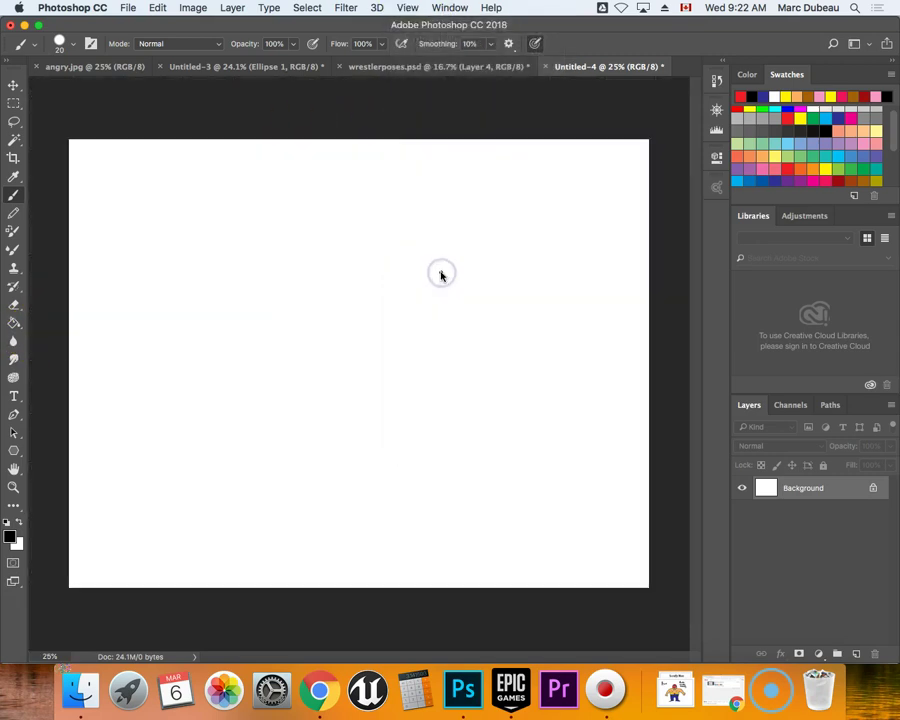
{"action": "left_click", "coordinate": [402, 10]}
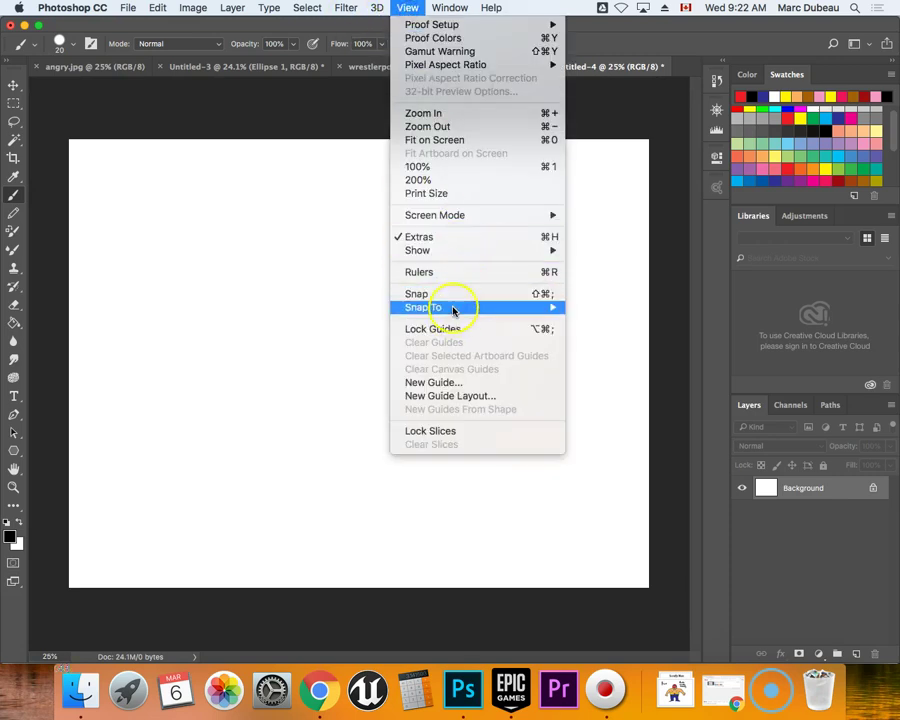
{"action": "left_click", "coordinate": [458, 272]}
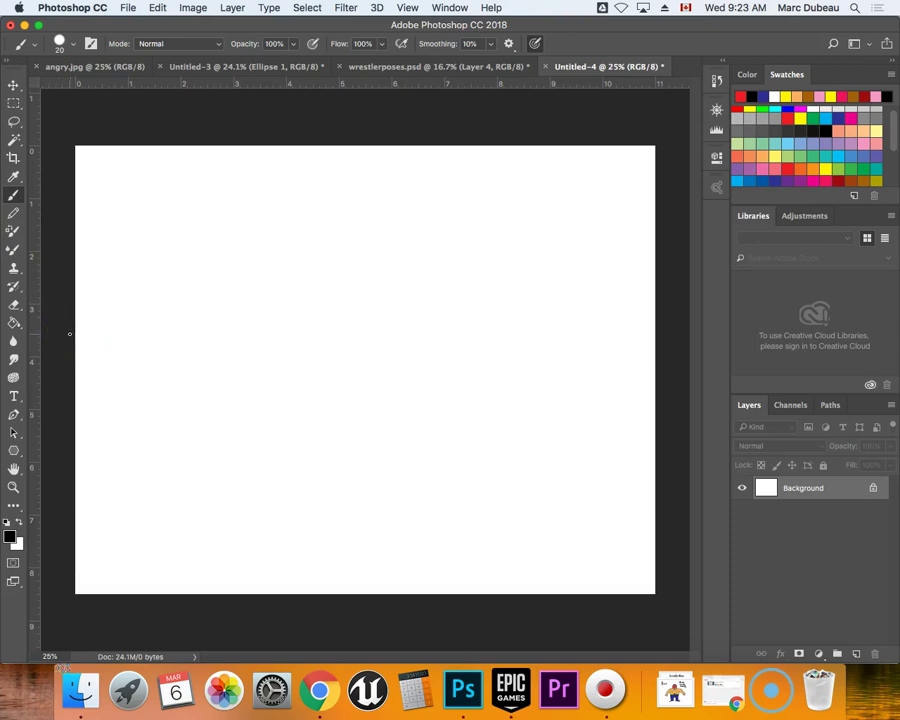
{"action": "left_click_drag", "start_coordinate": [70, 334], "coordinate": [675, 364]}
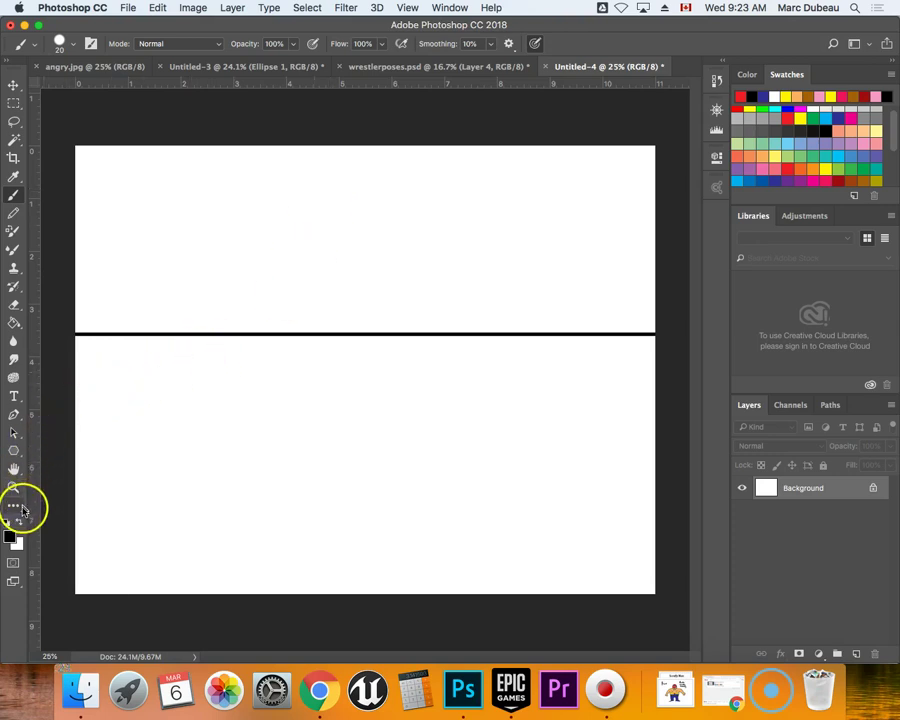
{"action": "left_click", "coordinate": [13, 450]}
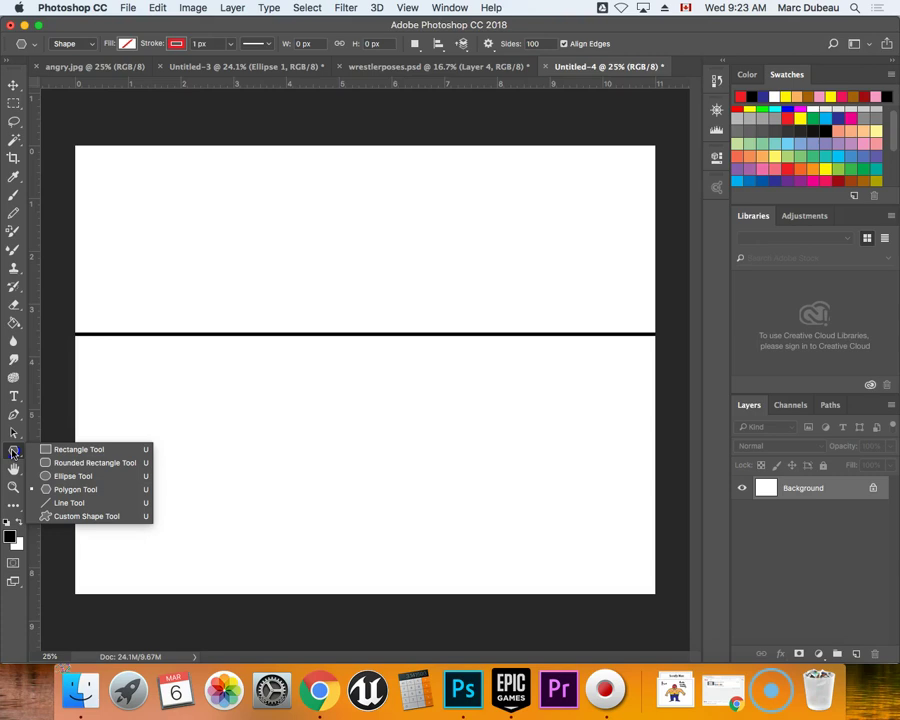
Pick the Polygon Tool and add a new empty layer named Grid above Background.
{"action": "left_click_drag", "start_coordinate": [30, 456], "coordinate": [62, 487]}
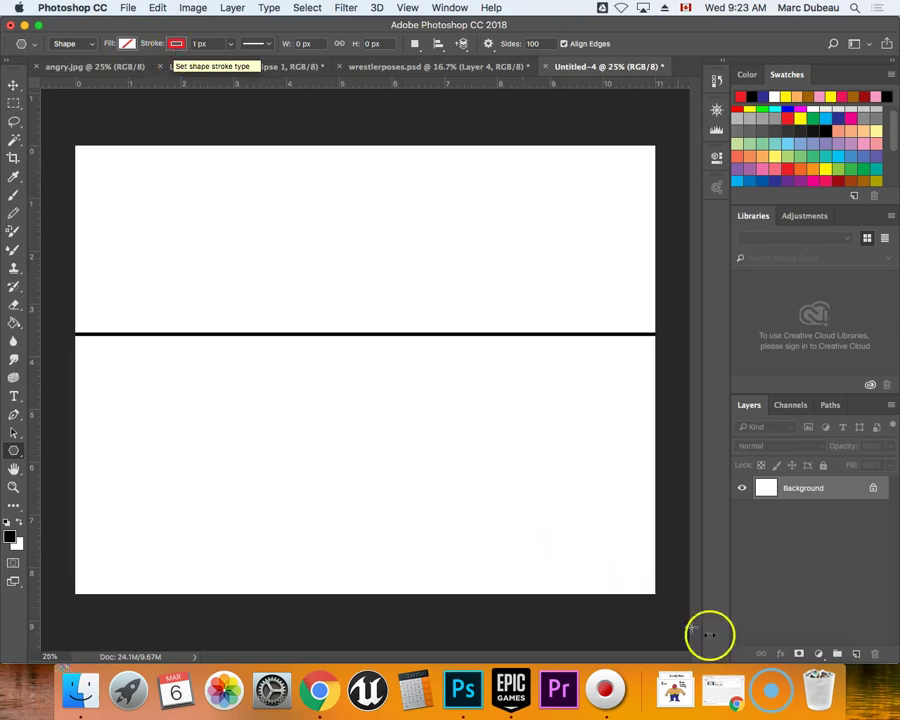
{"action": "left_click", "coordinate": [858, 656]}
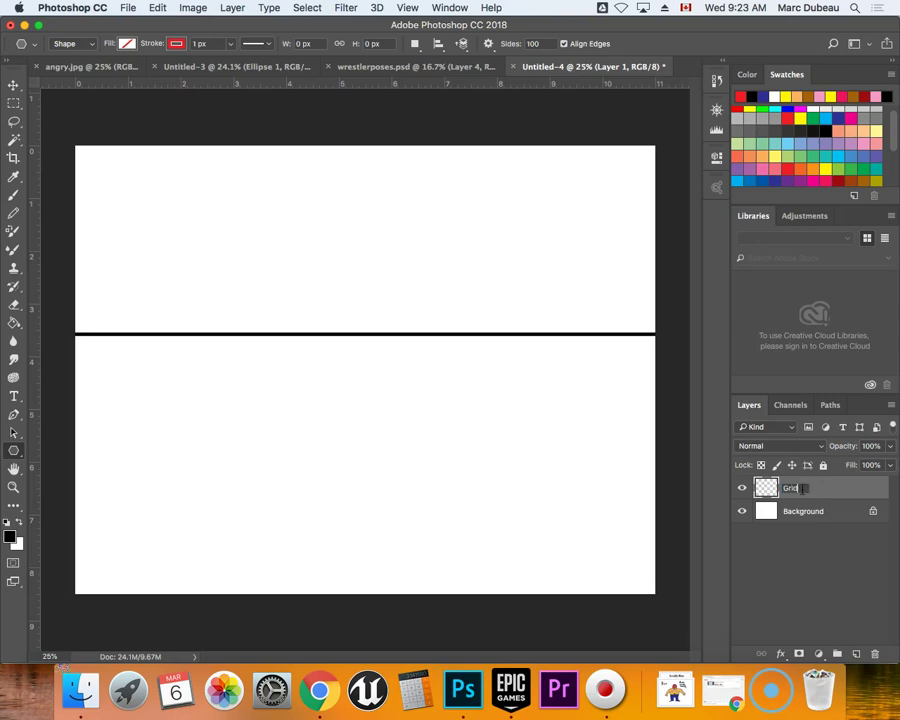
{"action": "left_click", "coordinate": [806, 548]}
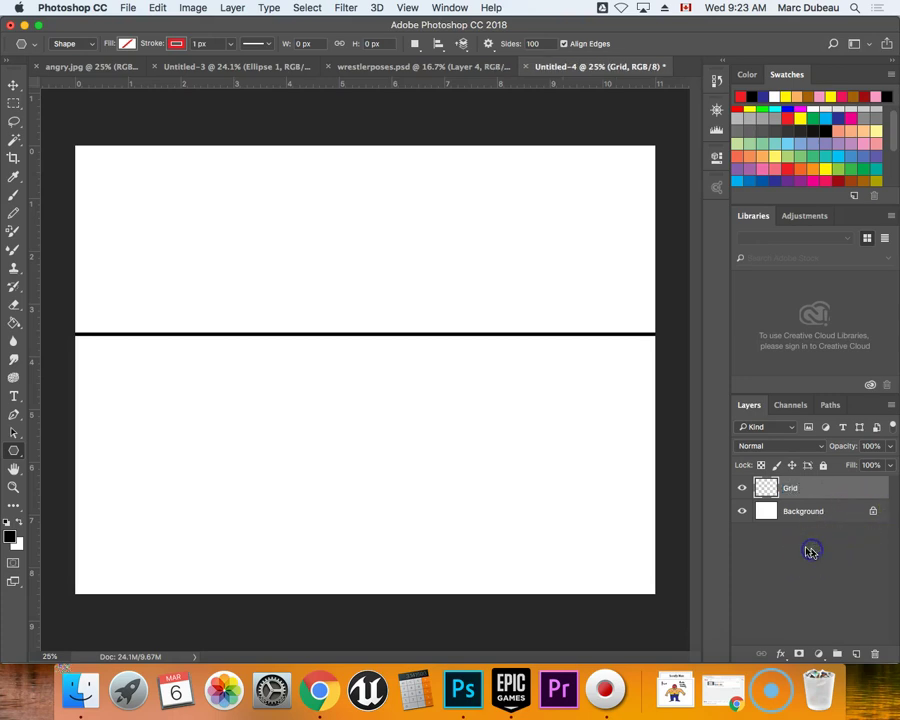
{"action": "left_click", "coordinate": [206, 45]}
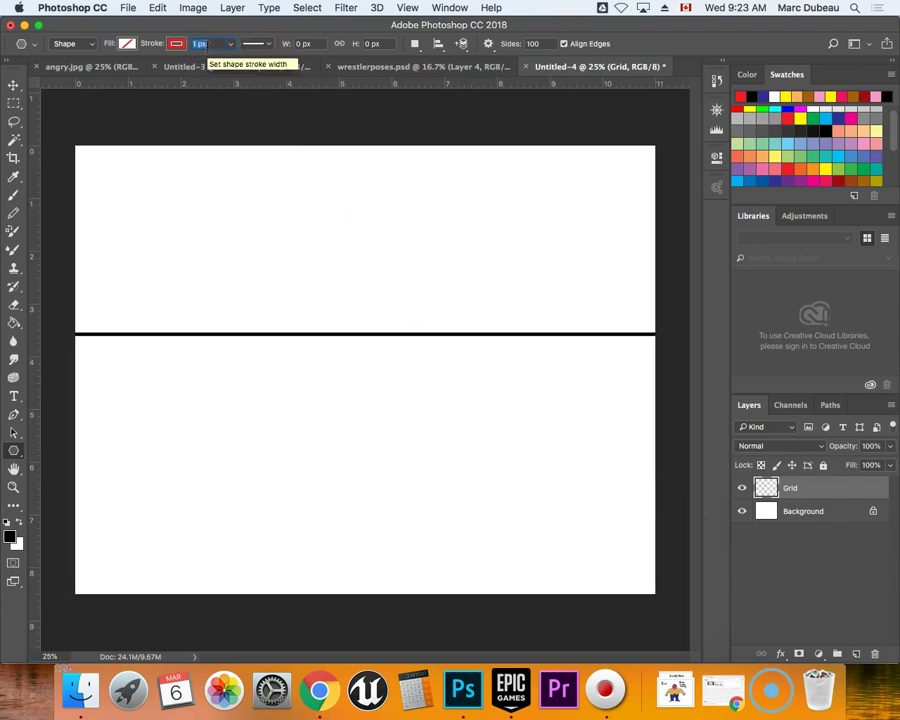
Set the polygon to a Shape-mode star with 99% indent and 100 sides.
{"action": "left_click", "coordinate": [489, 45]}
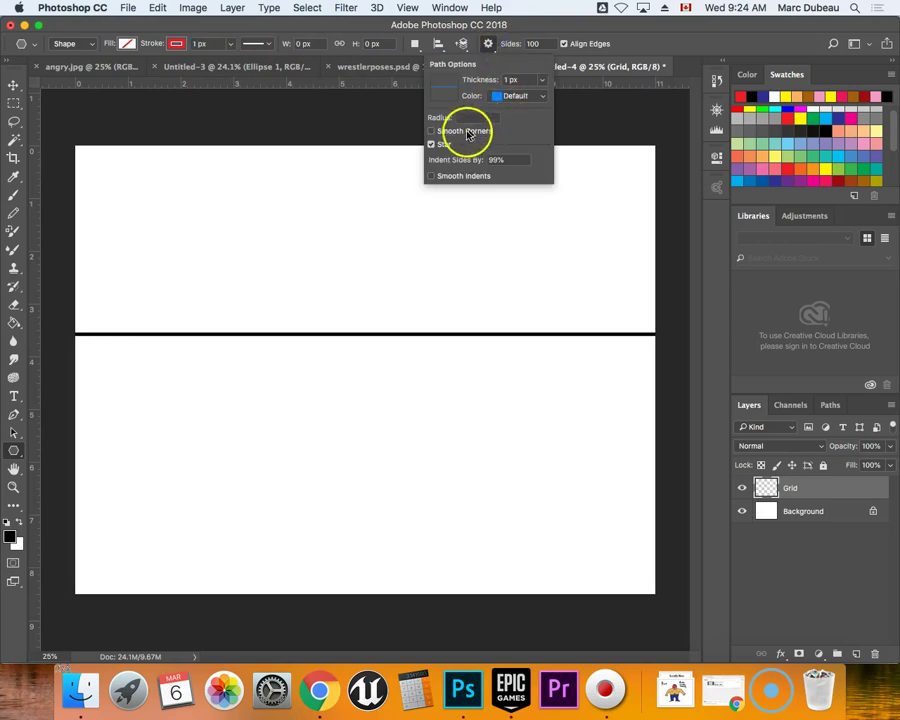
{"action": "left_click", "coordinate": [512, 160]}
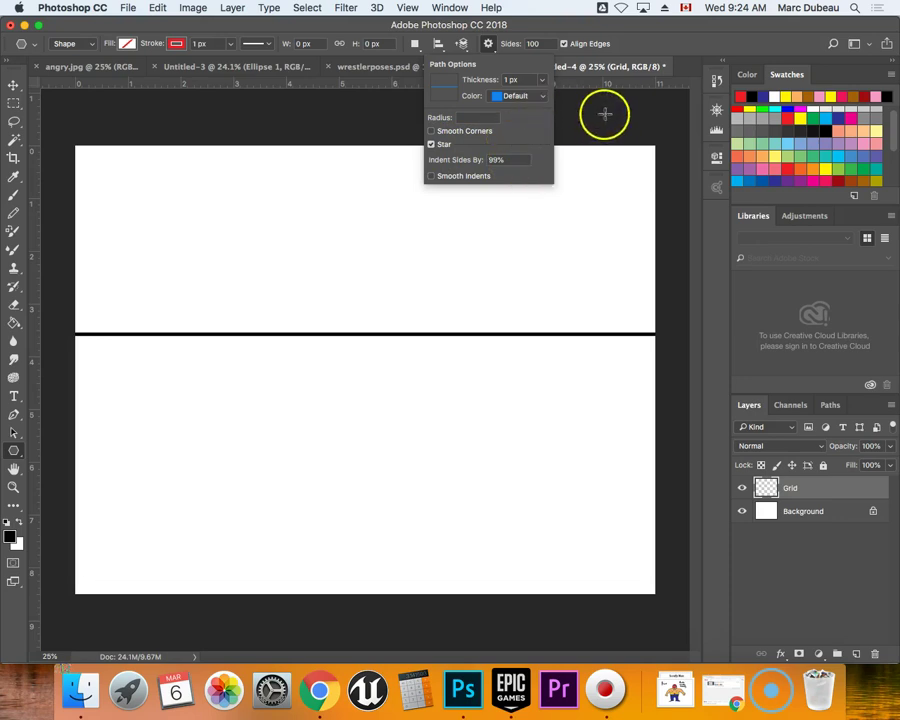
{"action": "left_click", "coordinate": [489, 45]}
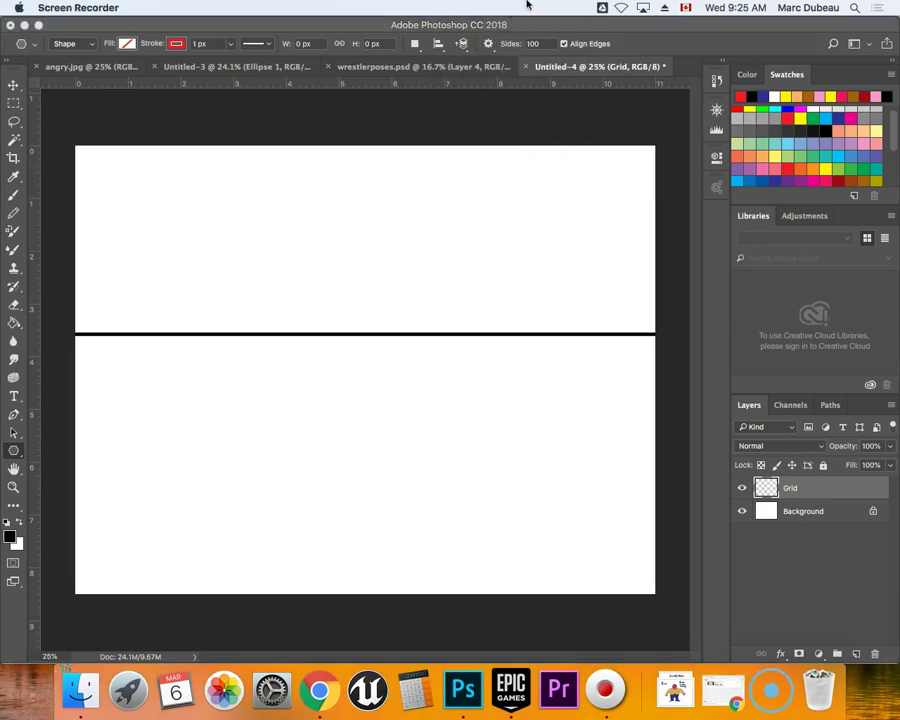
{"action": "left_click", "coordinate": [90, 43]}
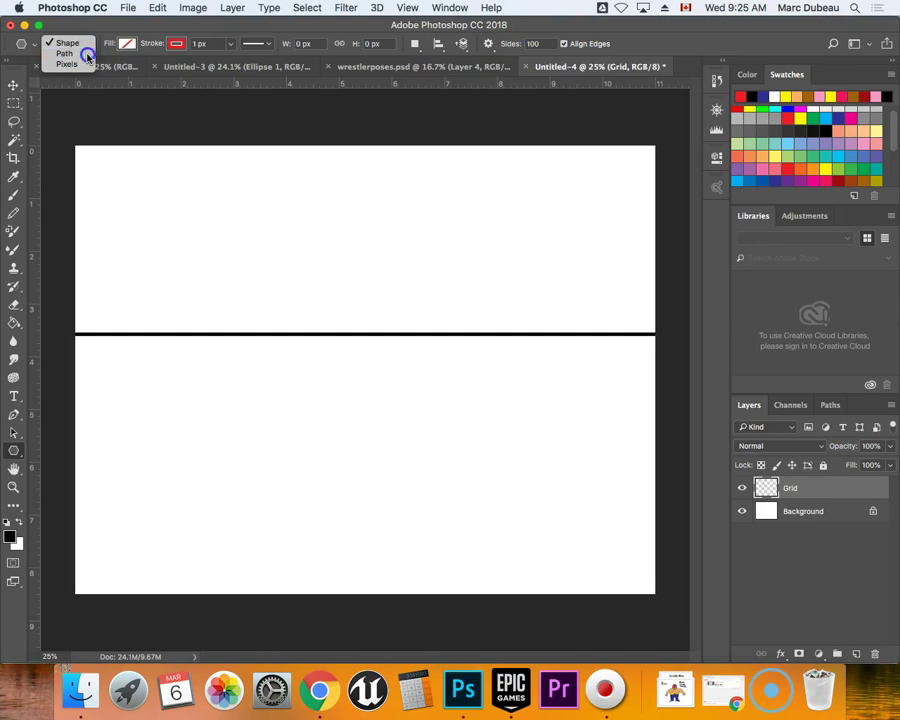
{"action": "left_click", "coordinate": [88, 53]}
{"action": "left_click", "coordinate": [93, 45]}
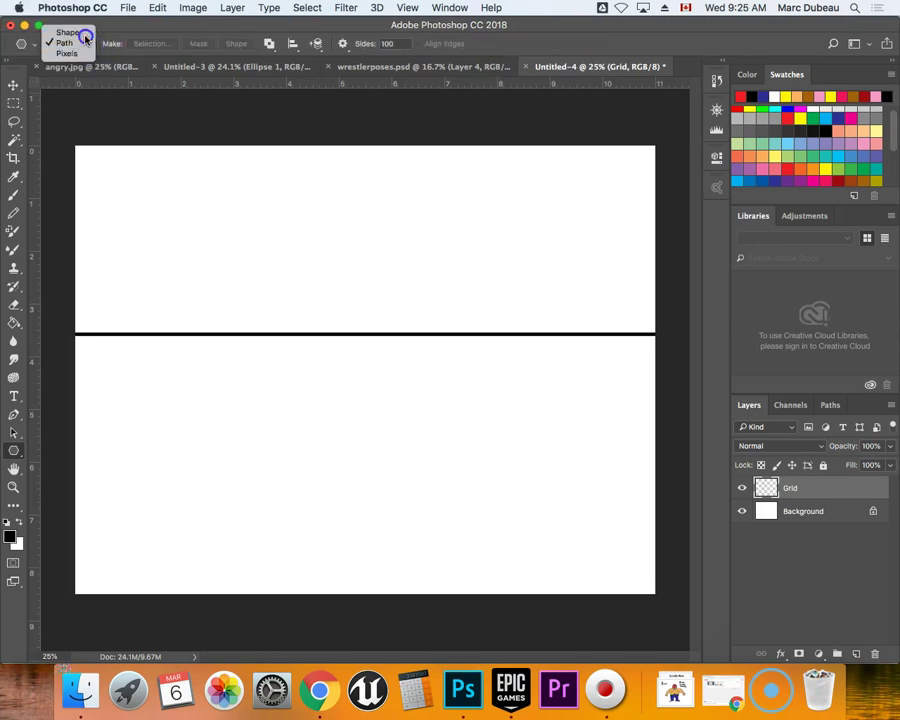
{"action": "left_click", "coordinate": [84, 32]}
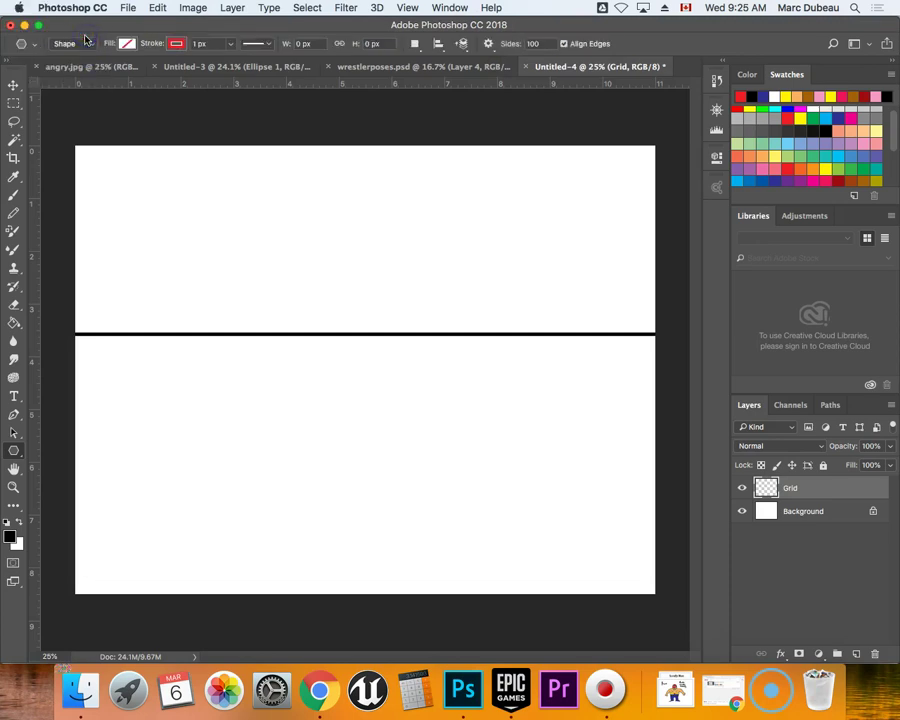
{"action": "left_click", "coordinate": [489, 45]}
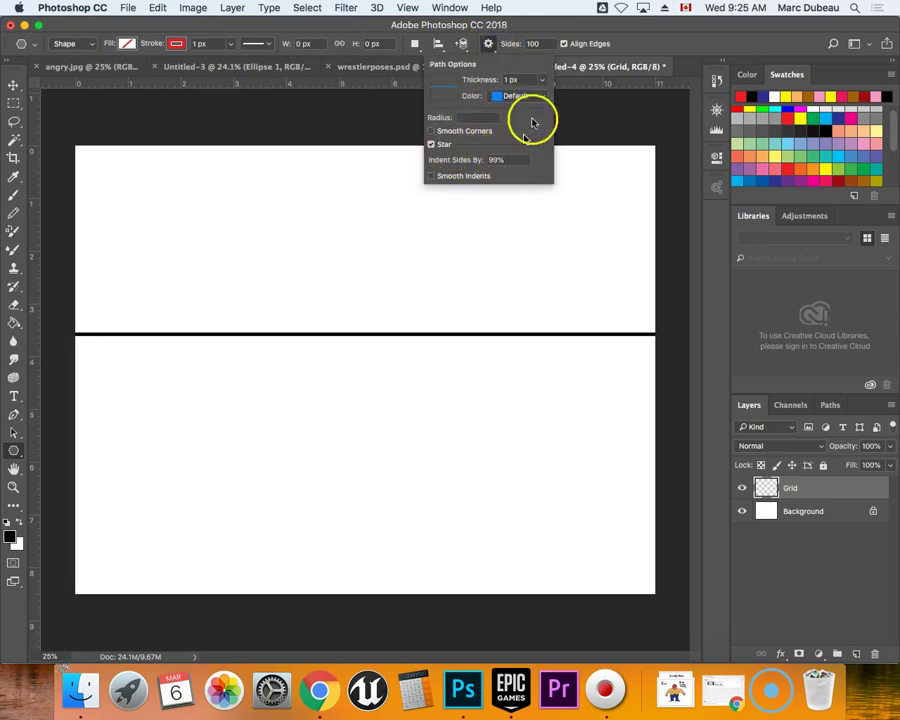
{"action": "left_click", "coordinate": [540, 43]}
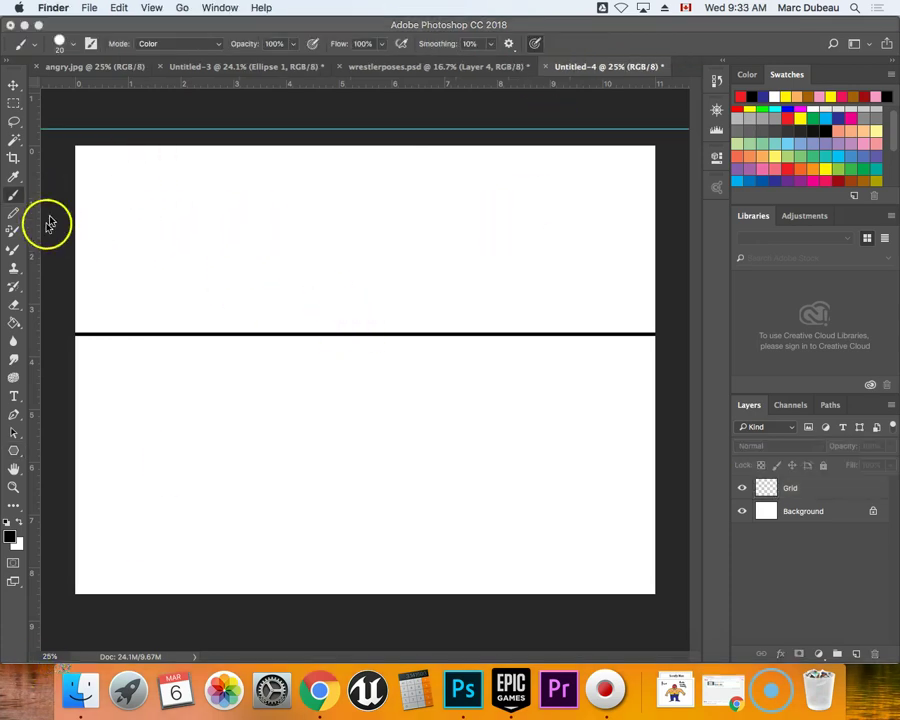
Add a vertical guide near the canvas centre, choose the Polygon tool, and zoom out to 16.7%.
{"action": "left_click", "coordinate": [33, 258]}
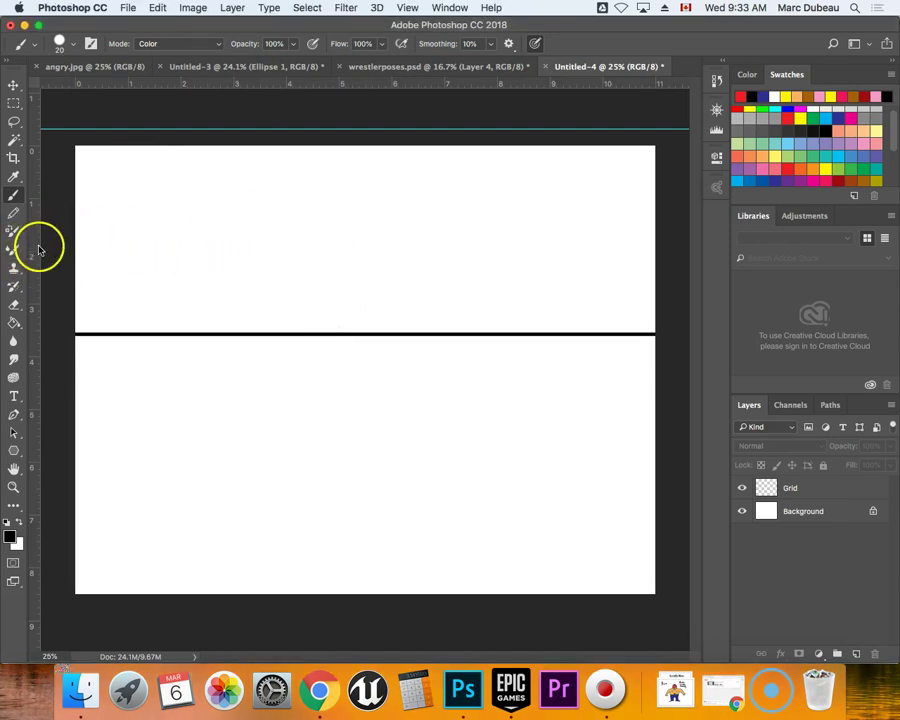
{"action": "left_click_drag", "start_coordinate": [33, 242], "coordinate": [366, 250]}
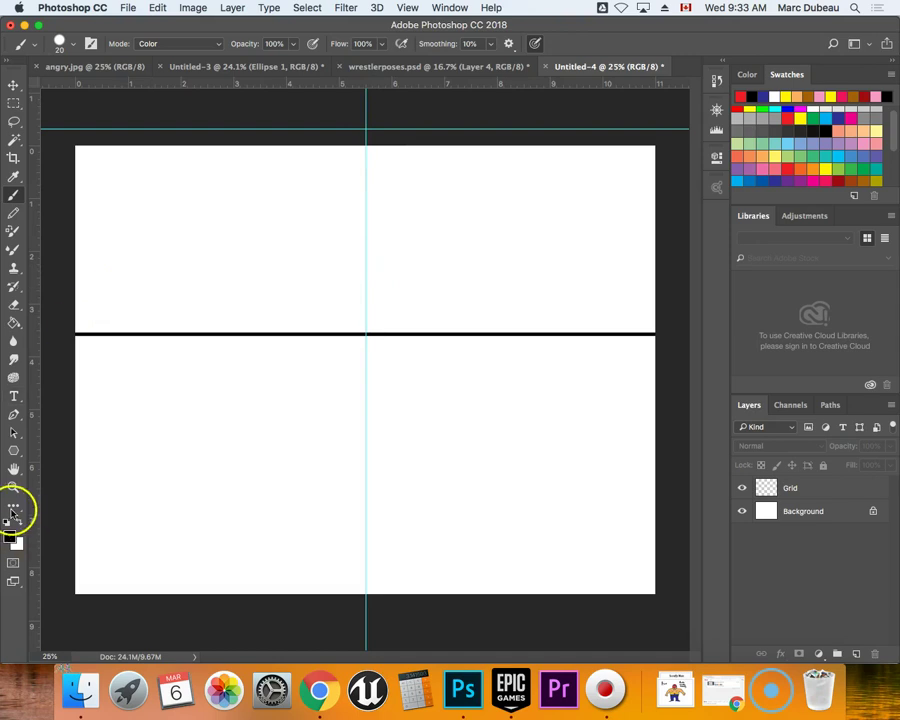
{"action": "left_click", "coordinate": [14, 450]}
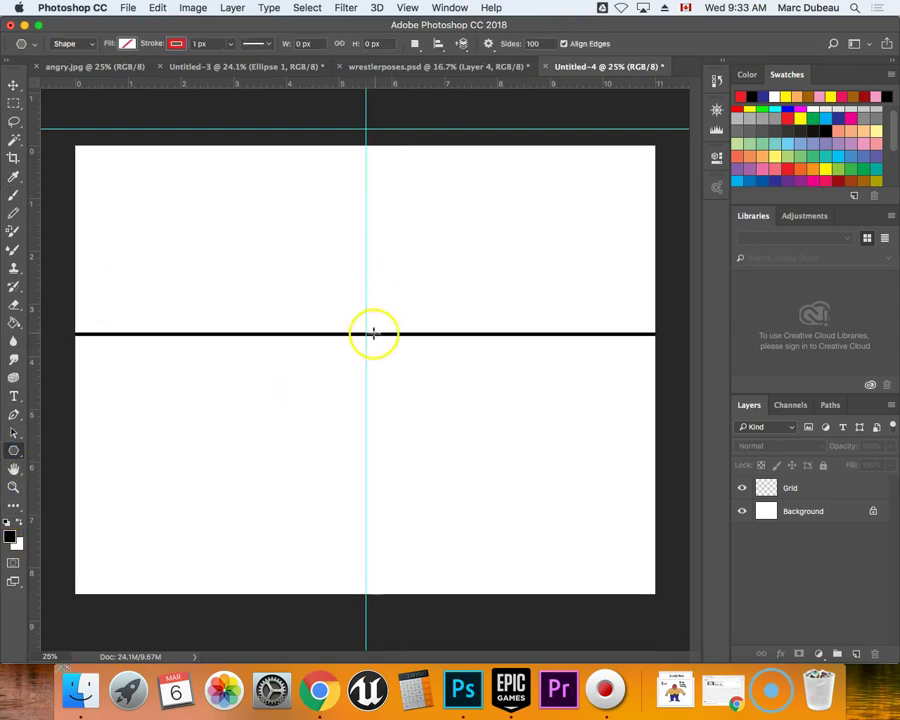
{"action": "key", "text": "super+minus"}
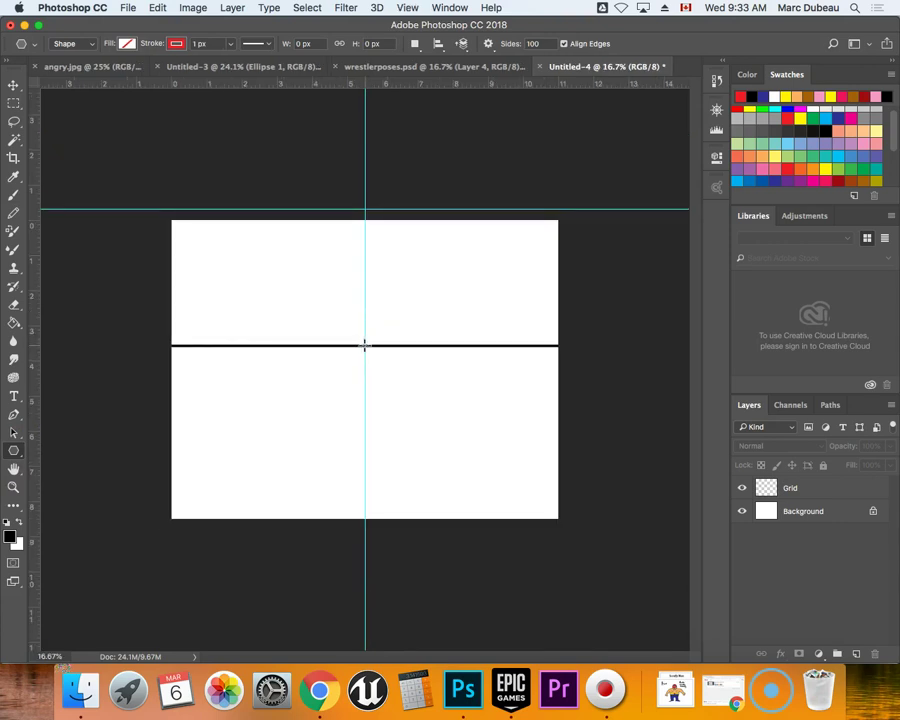
Drag out the red 100-point starburst, delete the old Grid layer, and rename Polygon 1 to grid.
{"action": "left_click_drag", "start_coordinate": [365, 345], "coordinate": [620, 530]}
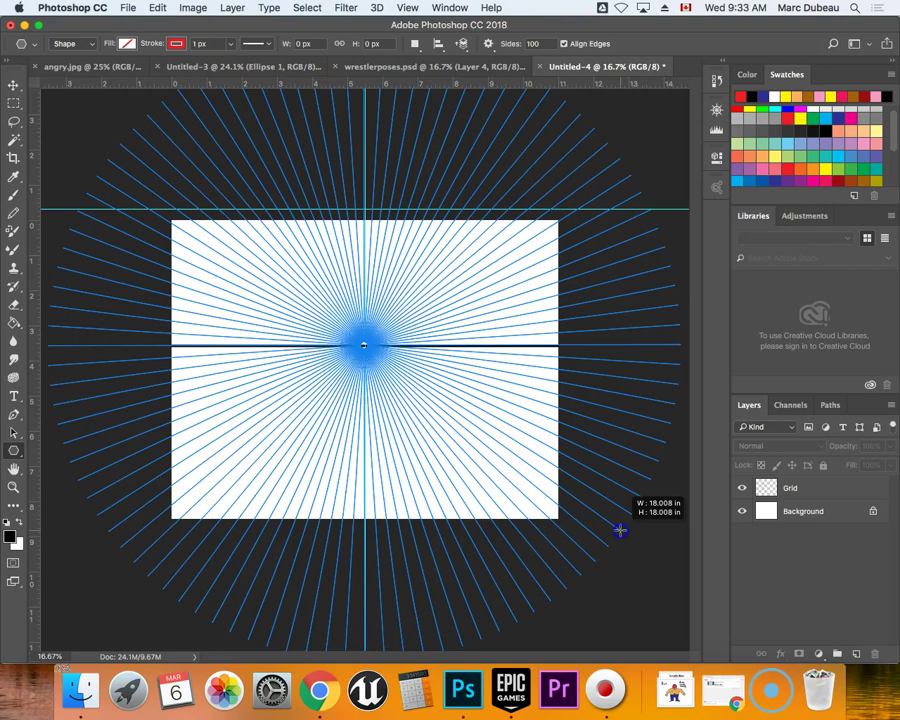
{"action": "left_click_drag", "start_coordinate": [620, 530], "coordinate": [620, 530]}
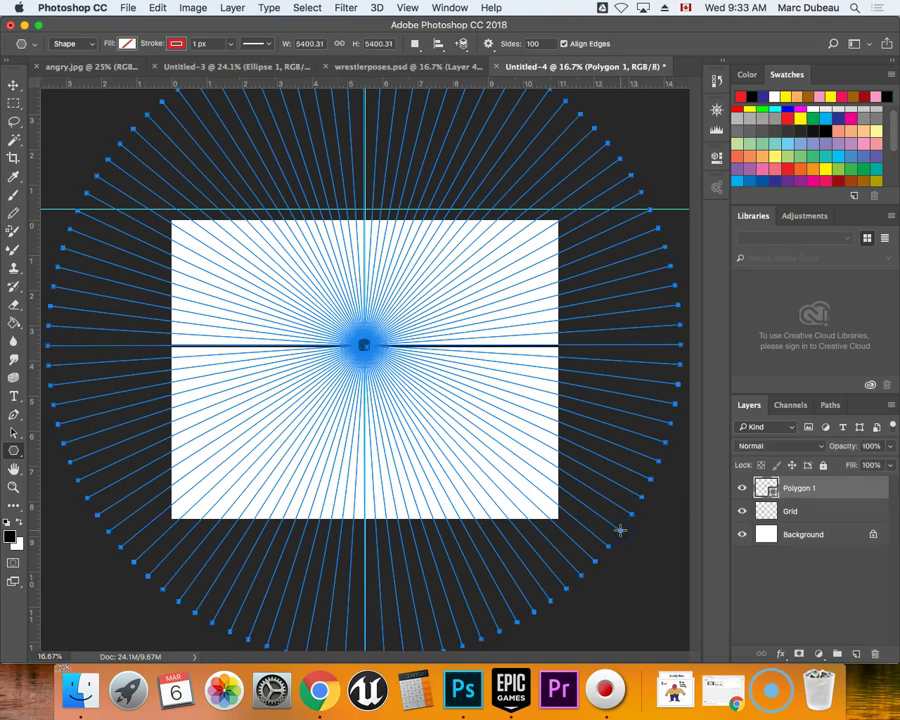
{"action": "left_click", "coordinate": [786, 511]}
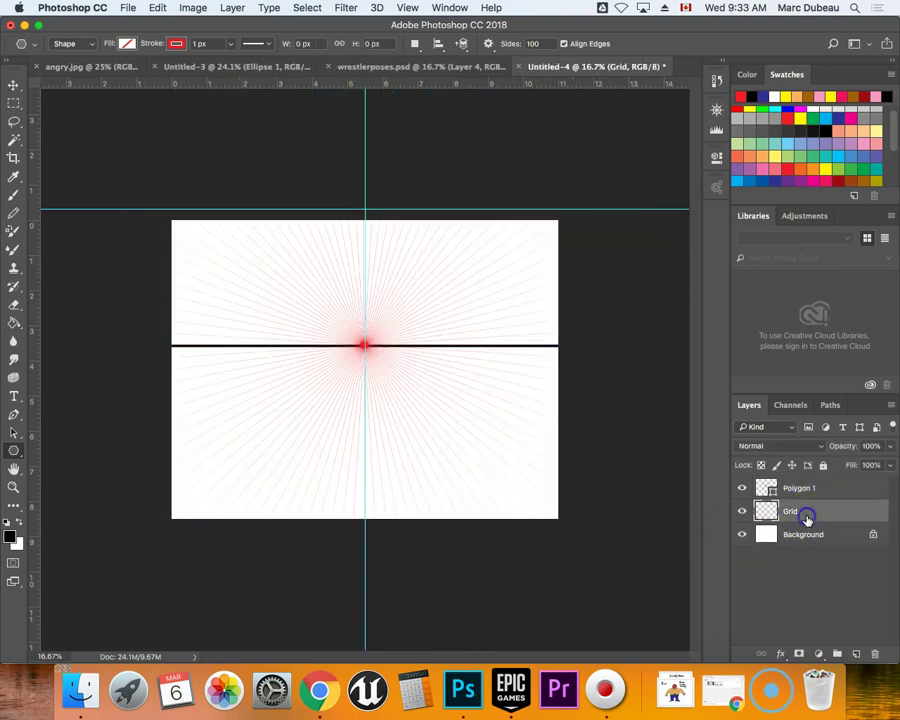
{"action": "left_click", "coordinate": [875, 653]}
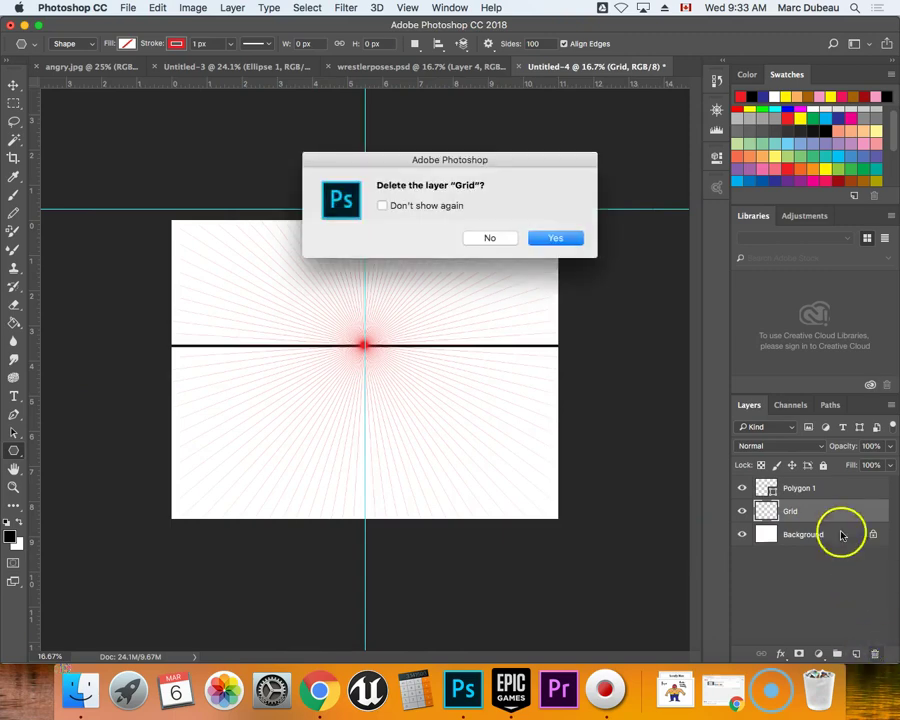
{"action": "left_click", "coordinate": [555, 237]}
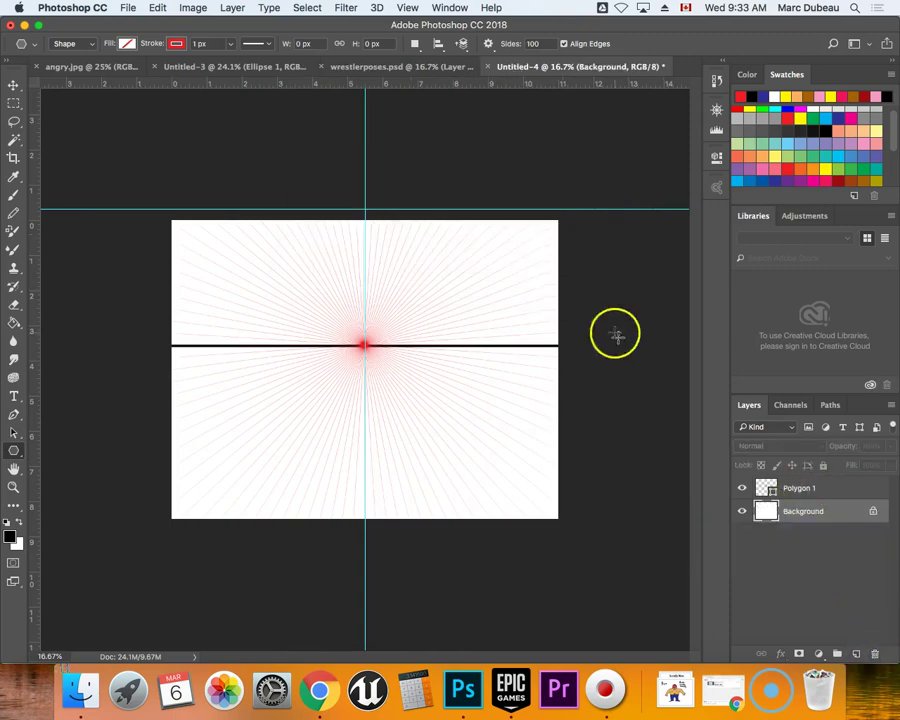
{"action": "left_click", "coordinate": [811, 489]}
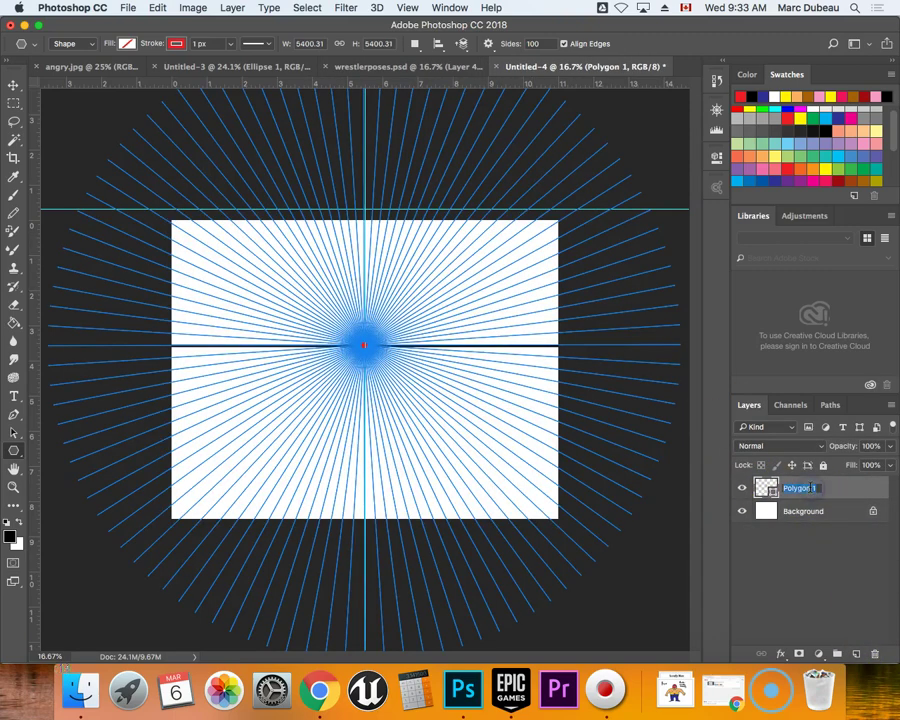
{"action": "left_click", "coordinate": [826, 532]}
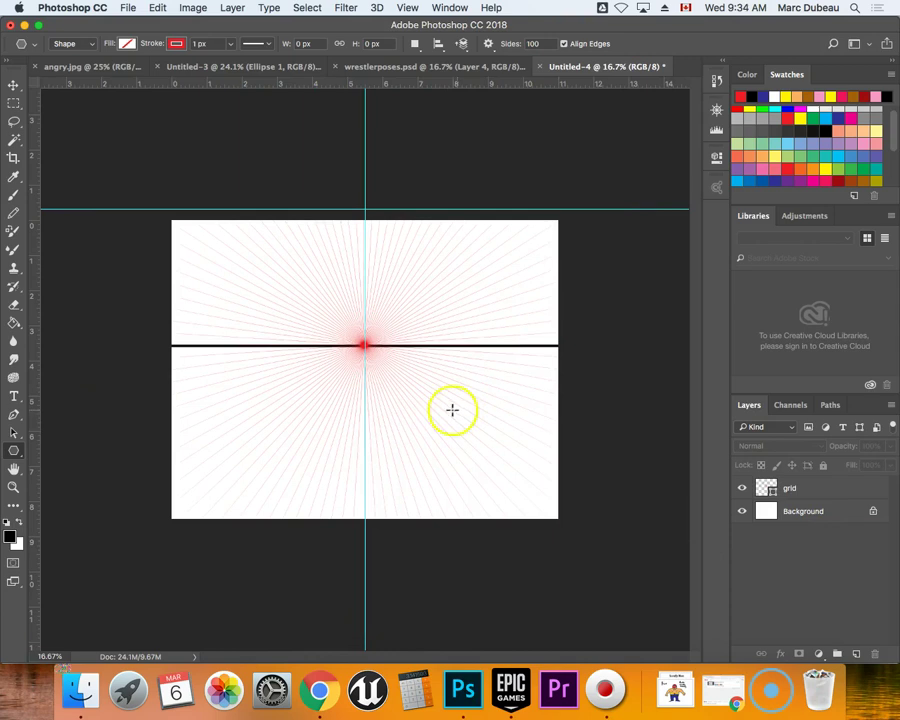
Clear all guides and zoom in to 33.3% on the horizon and red grid.
{"action": "left_click", "coordinate": [408, 8]}
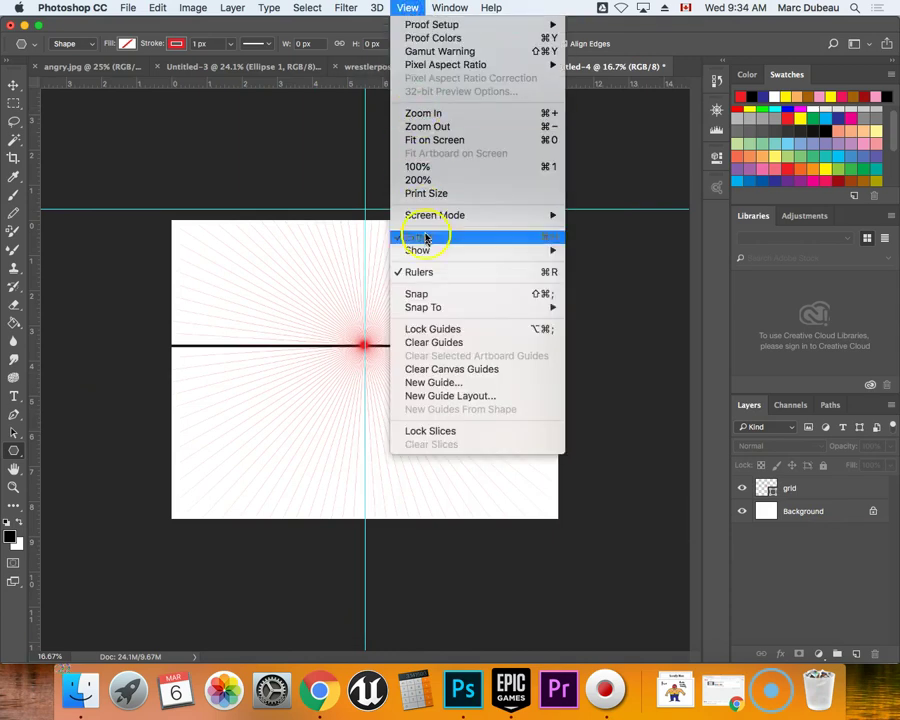
{"action": "left_click", "coordinate": [435, 343]}
{"action": "left_click", "coordinate": [402, 343]}
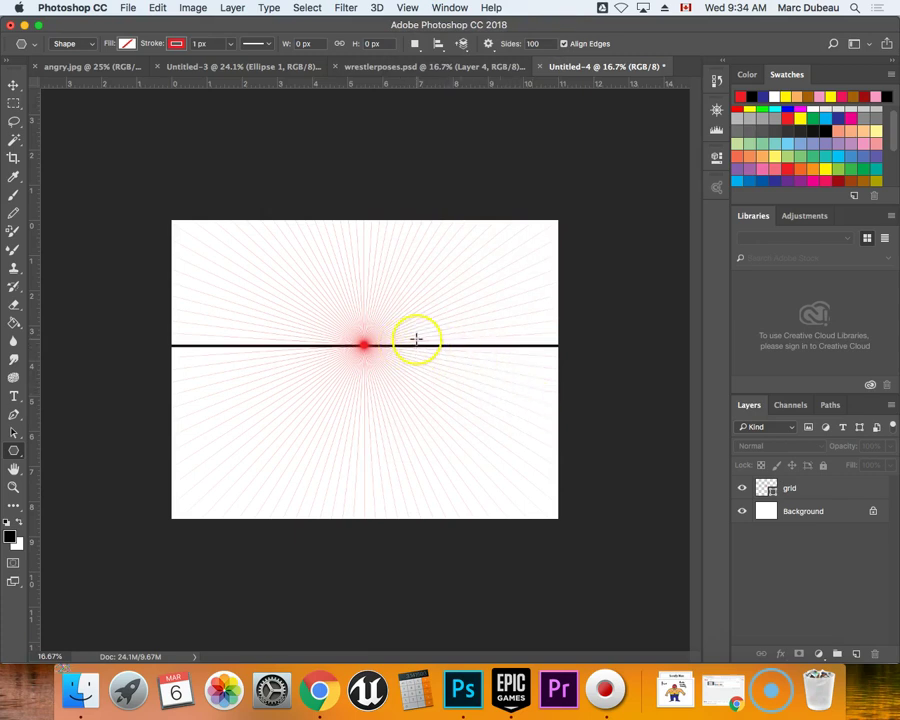
{"action": "key", "text": "super+equal"}
{"action": "key", "text": "super+equal"}
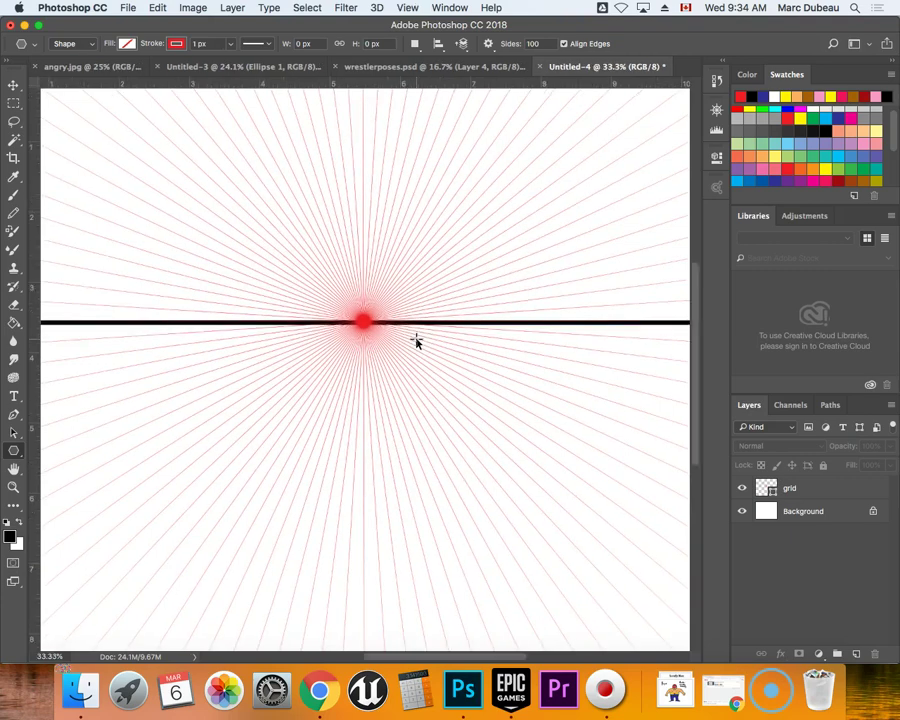
{"action": "left_click", "coordinate": [100, 310]}
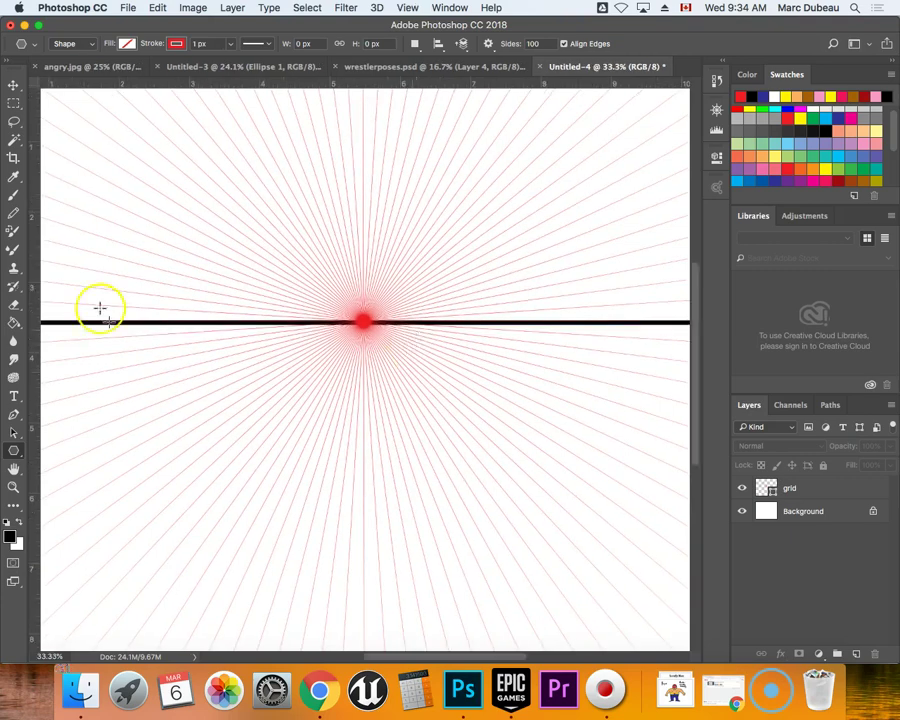
{"action": "left_click", "coordinate": [18, 195]}
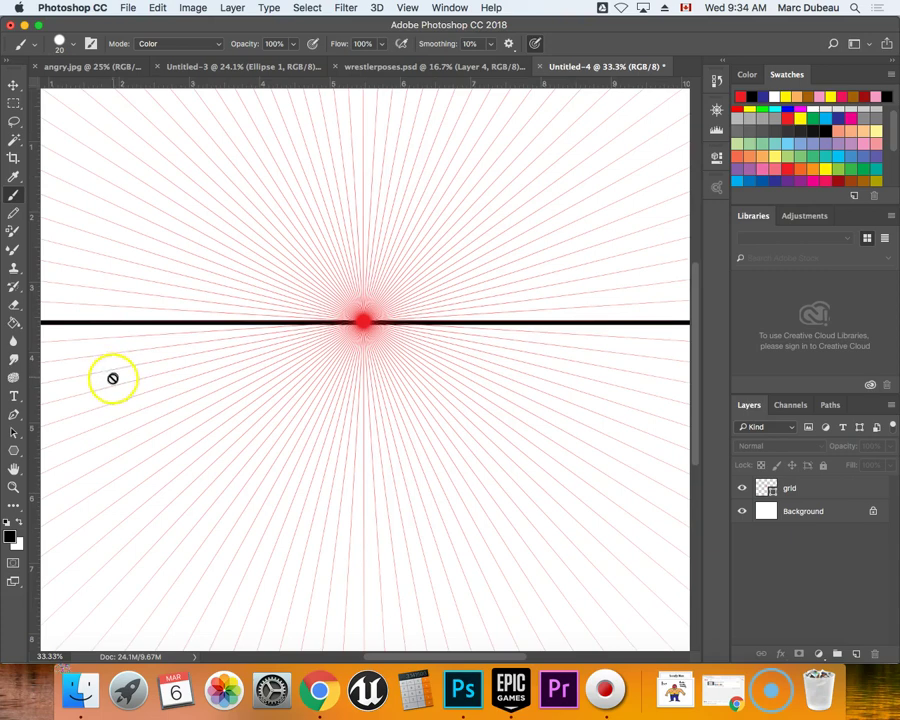
Add a new empty Layer 1 above the grid layer.
{"action": "left_click", "coordinate": [856, 653]}
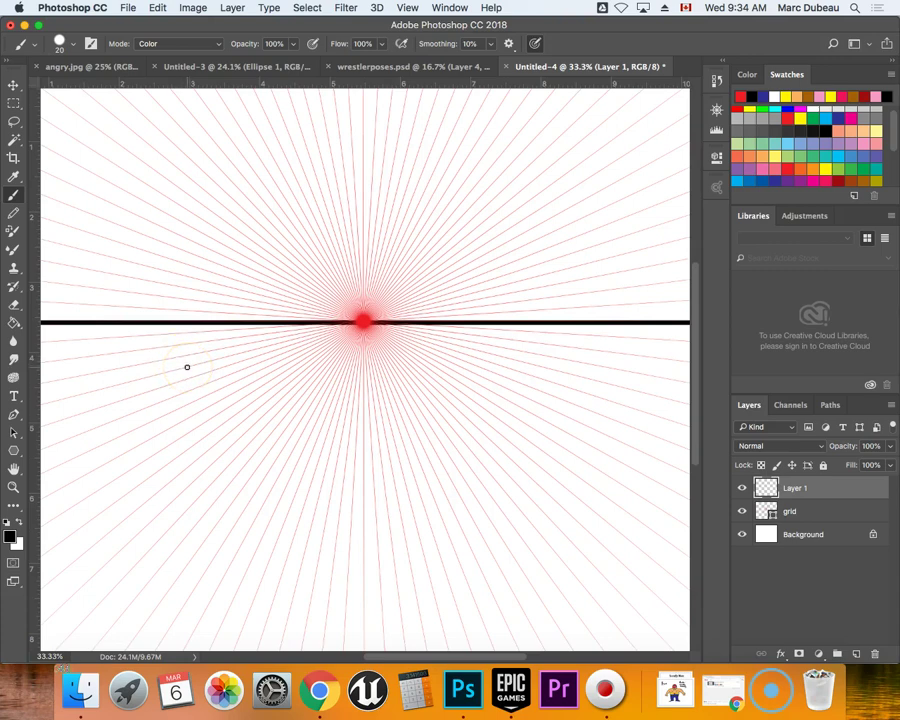
Brush the tabletop's back edge below the horizon and connect it to the right front corner.
{"action": "mouse_move", "coordinate": [186, 367]}
{"action": "left_mouse_down"}
{"action": "mouse_move", "coordinate": [270, 364]}
{"action": "mouse_move", "coordinate": [508, 400]}
{"action": "mouse_move", "coordinate": [599, 403]}
{"action": "left_mouse_up"}
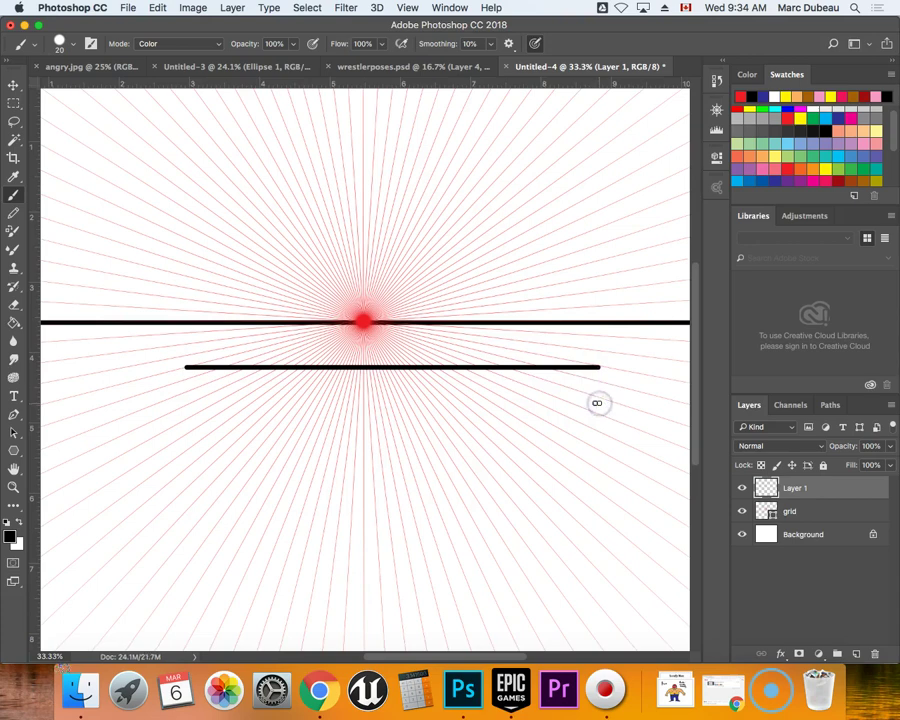
{"action": "left_click", "coordinate": [658, 379], "text": "shift"}
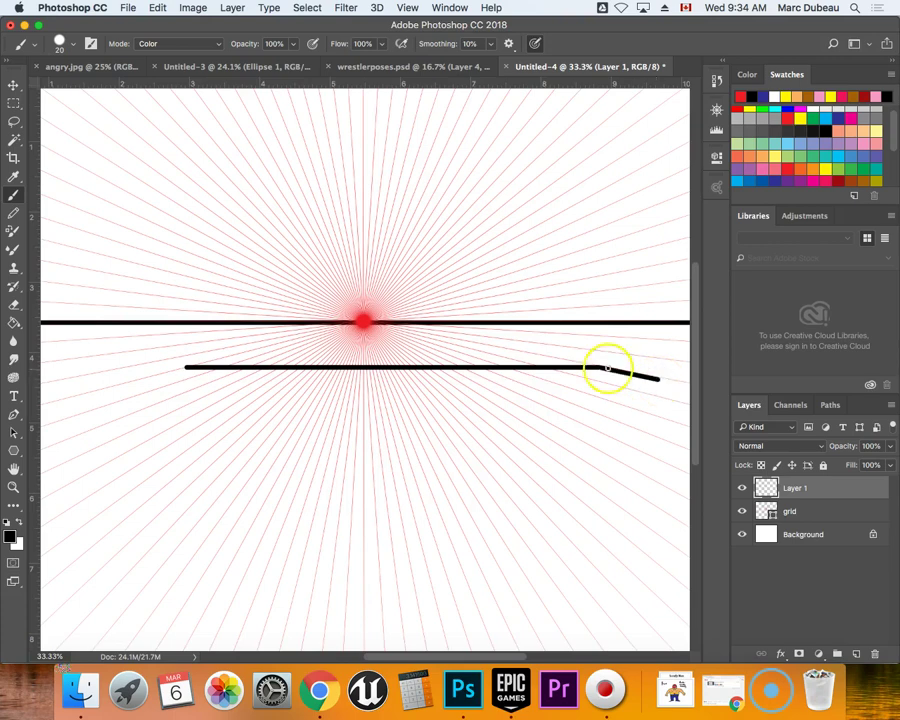
{"action": "key", "text": "super+z"}
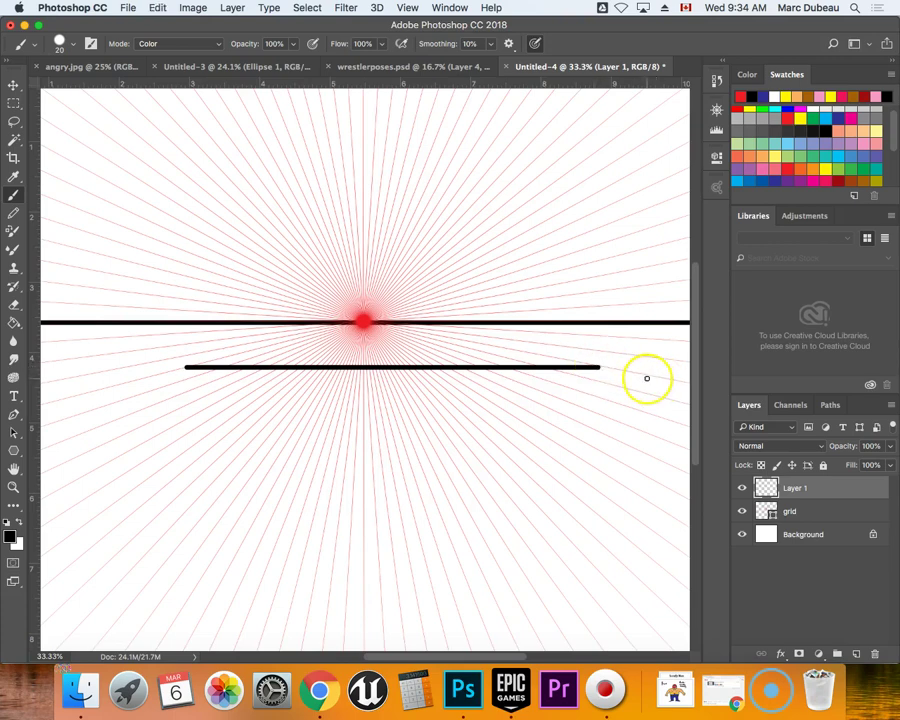
{"action": "left_click", "coordinate": [651, 377]}
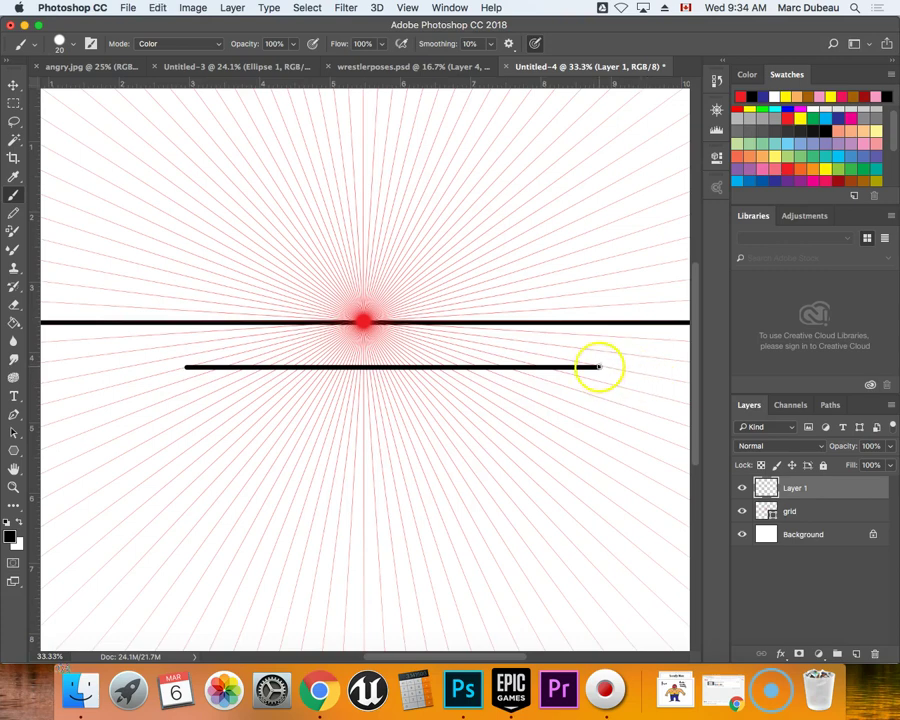
{"action": "left_click", "coordinate": [598, 367]}
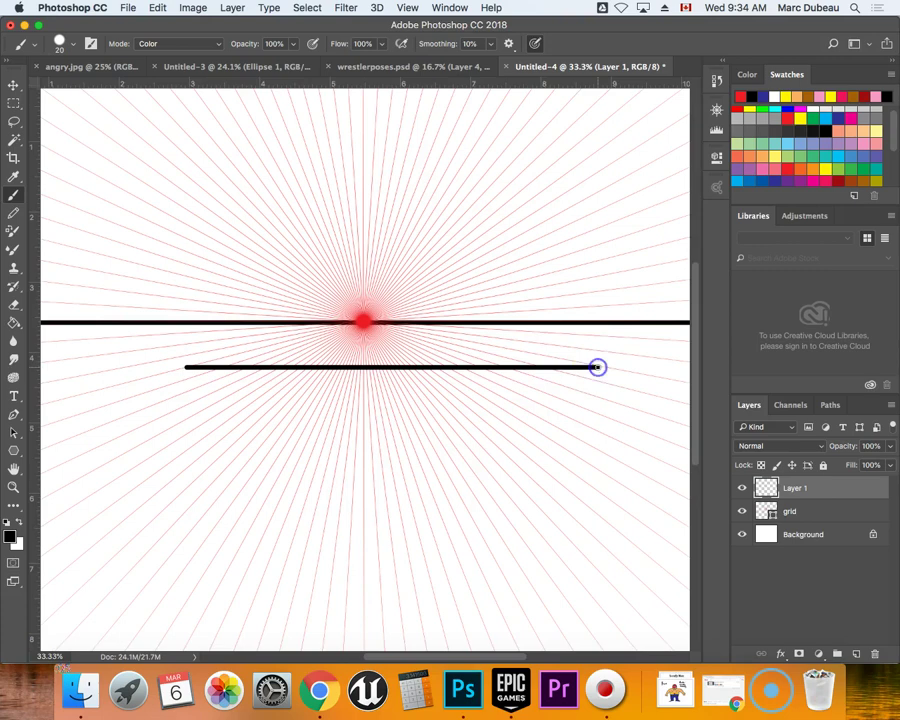
{"action": "left_click", "coordinate": [654, 377], "text": "shift"}
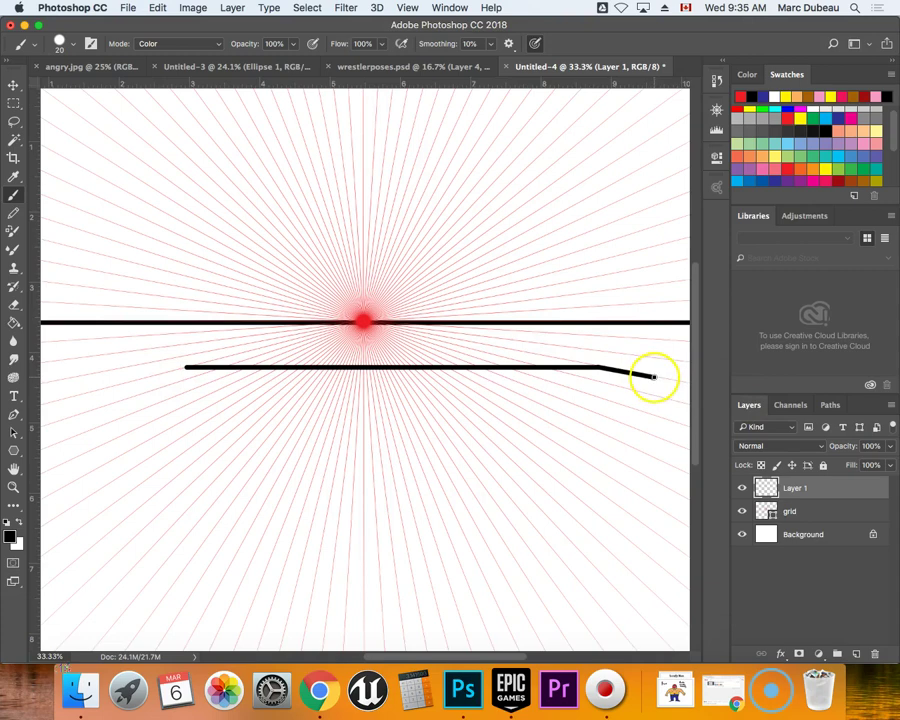
Draw the front edge leftward, join the left corner, and add the slab's lower thickness edge.
{"action": "mouse_move", "coordinate": [652, 377]}
{"action": "left_mouse_down"}
{"action": "mouse_move", "coordinate": [525, 396]}
{"action": "mouse_move", "coordinate": [364, 403]}
{"action": "mouse_move", "coordinate": [145, 396]}
{"action": "left_mouse_up"}
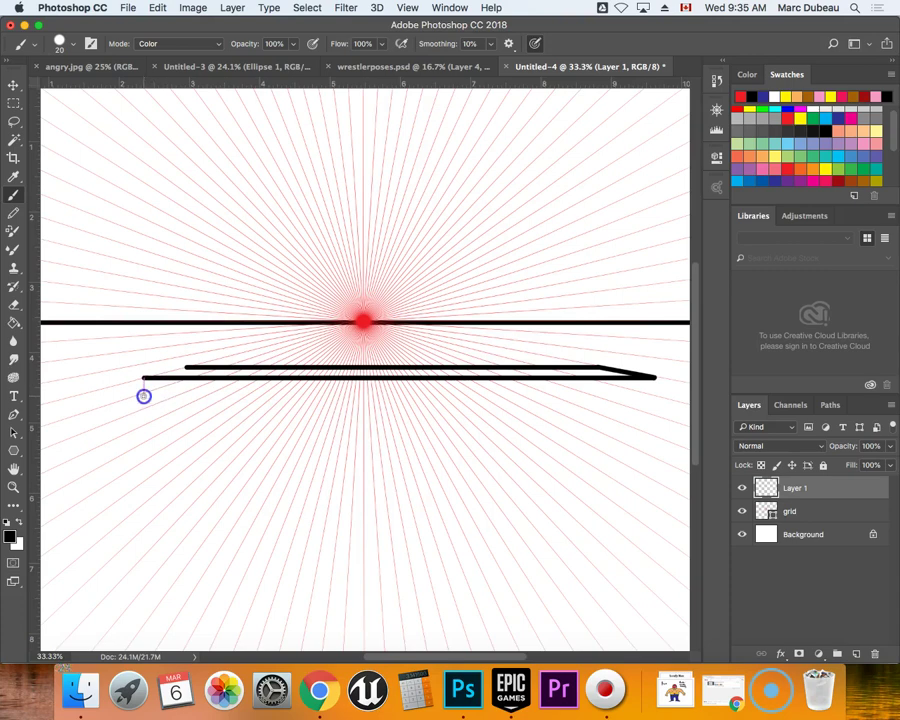
{"action": "left_click_drag", "start_coordinate": [177, 367], "coordinate": [186, 367]}
{"action": "left_click", "coordinate": [187, 367], "text": "shift"}
{"action": "mouse_move", "coordinate": [186, 367]}
{"action": "left_mouse_down"}
{"action": "mouse_move", "coordinate": [196, 380]}
{"action": "mouse_move", "coordinate": [185, 374]}
{"action": "mouse_move", "coordinate": [245, 382]}
{"action": "mouse_move", "coordinate": [145, 377]}
{"action": "left_mouse_up"}
{"action": "left_click", "coordinate": [144, 386]}
{"action": "mouse_move", "coordinate": [144, 392]}
{"action": "left_mouse_down"}
{"action": "mouse_move", "coordinate": [304, 414]}
{"action": "mouse_move", "coordinate": [654, 437]}
{"action": "left_mouse_up"}
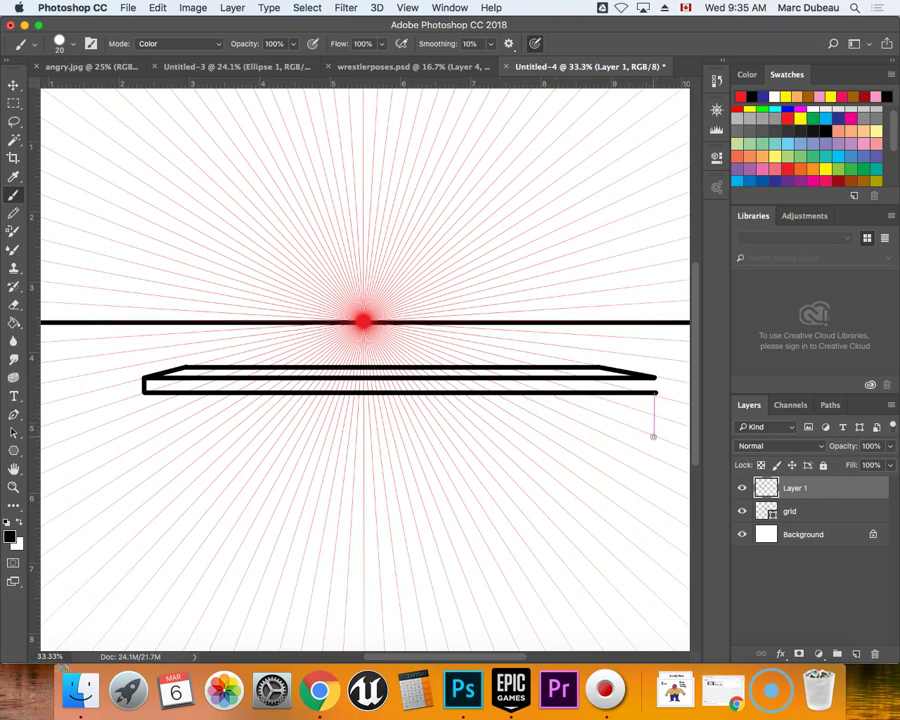
{"action": "left_click_drag", "start_coordinate": [652, 437], "coordinate": [645, 420]}
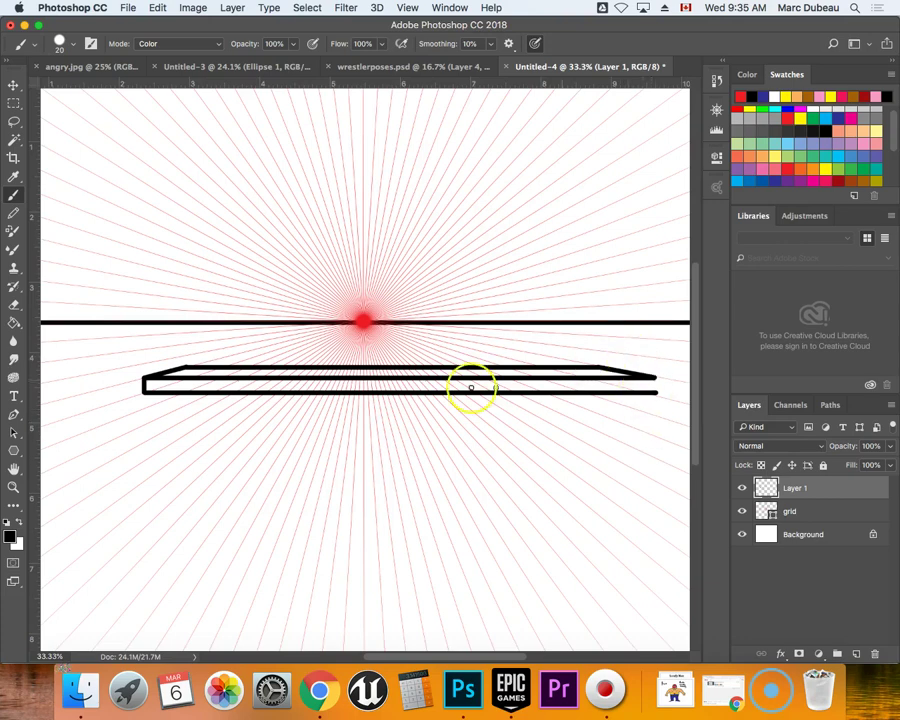
{"action": "left_click_drag", "start_coordinate": [134, 364], "coordinate": [154, 372]}
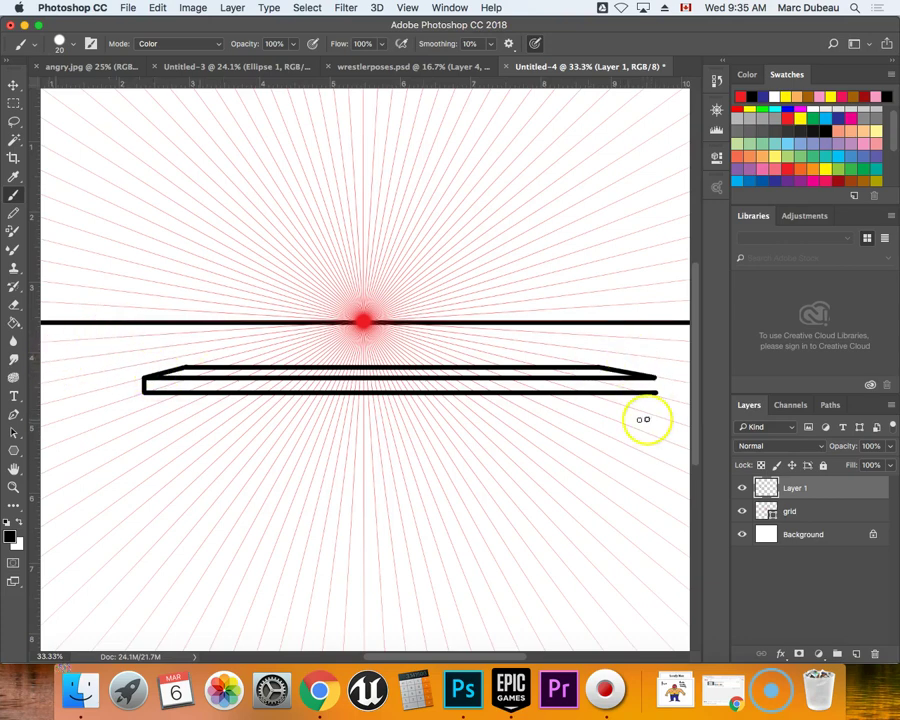
Undo three slab strokes and redraw a single straight back edge below the horizon.
{"action": "key", "text": "super+alt+z"}
{"action": "key", "text": "super+alt+z"}
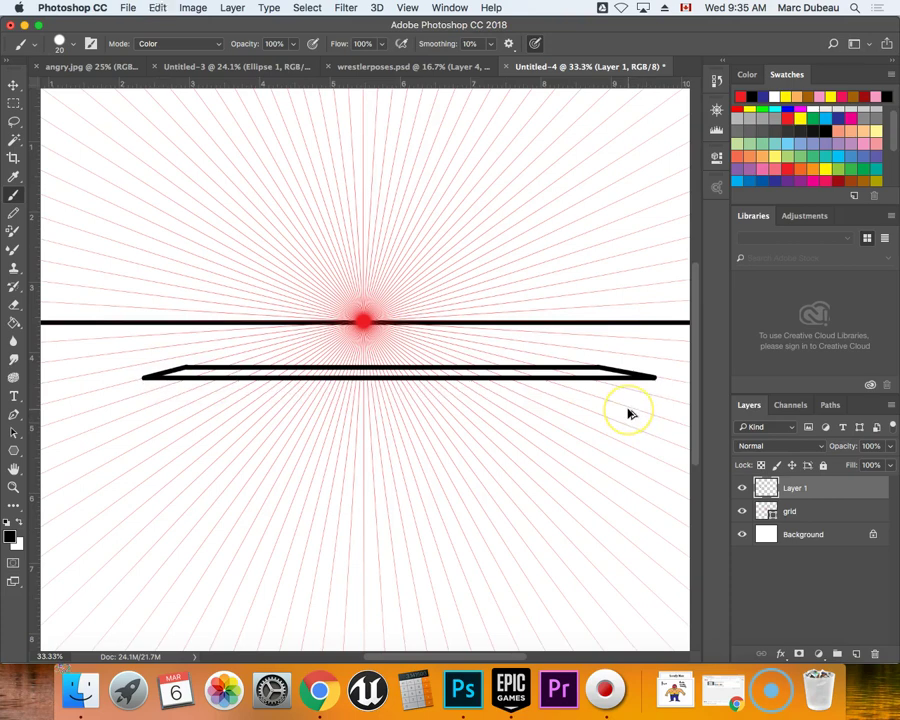
{"action": "key", "text": "super+alt+z"}
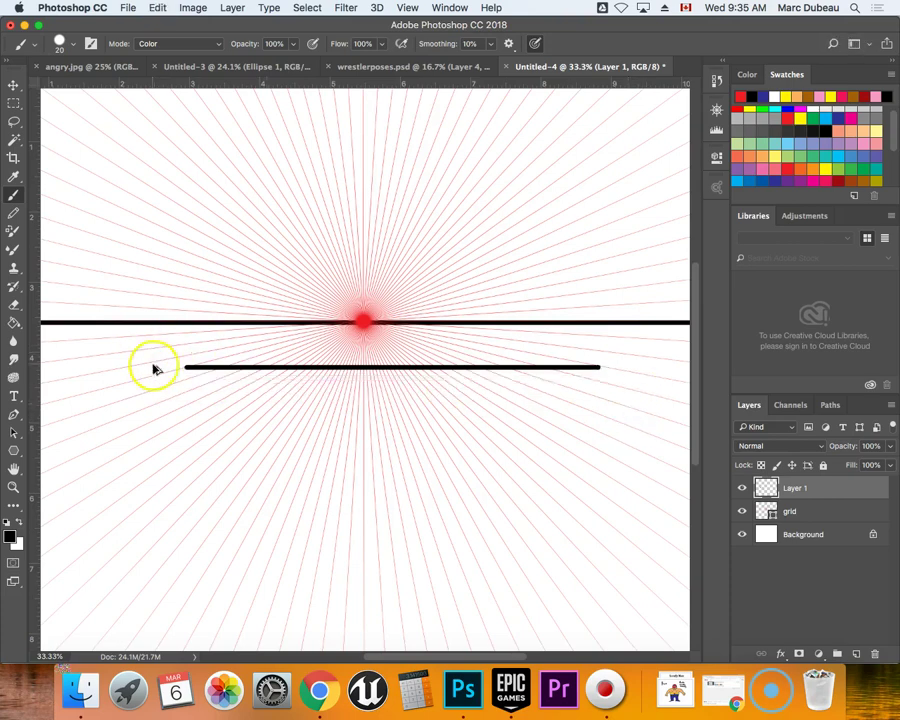
{"action": "key", "text": "super+alt+z"}
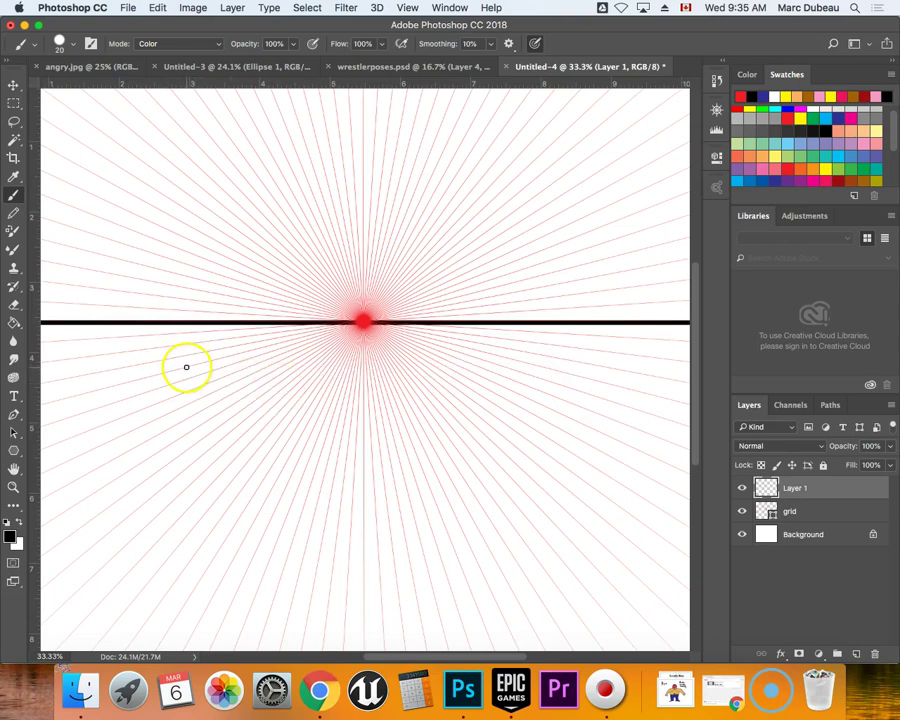
{"action": "left_click_drag", "start_coordinate": [186, 367], "coordinate": [553, 393]}
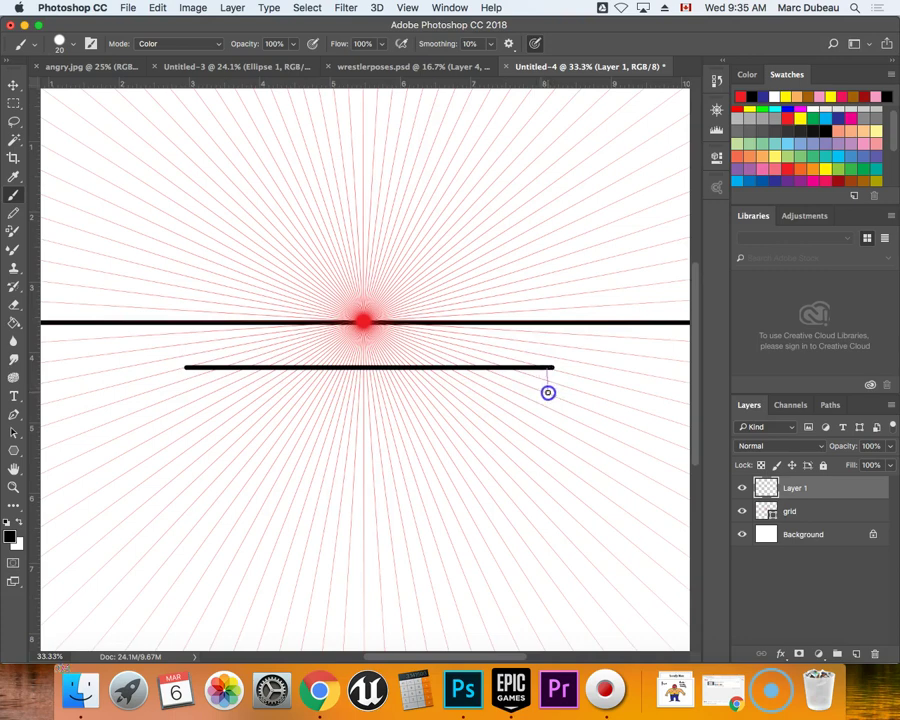
Draw the tabletop's front, left and thickness edges, then add a floor guide at 6.140 in.
{"action": "left_click", "coordinate": [612, 384], "text": "shift"}
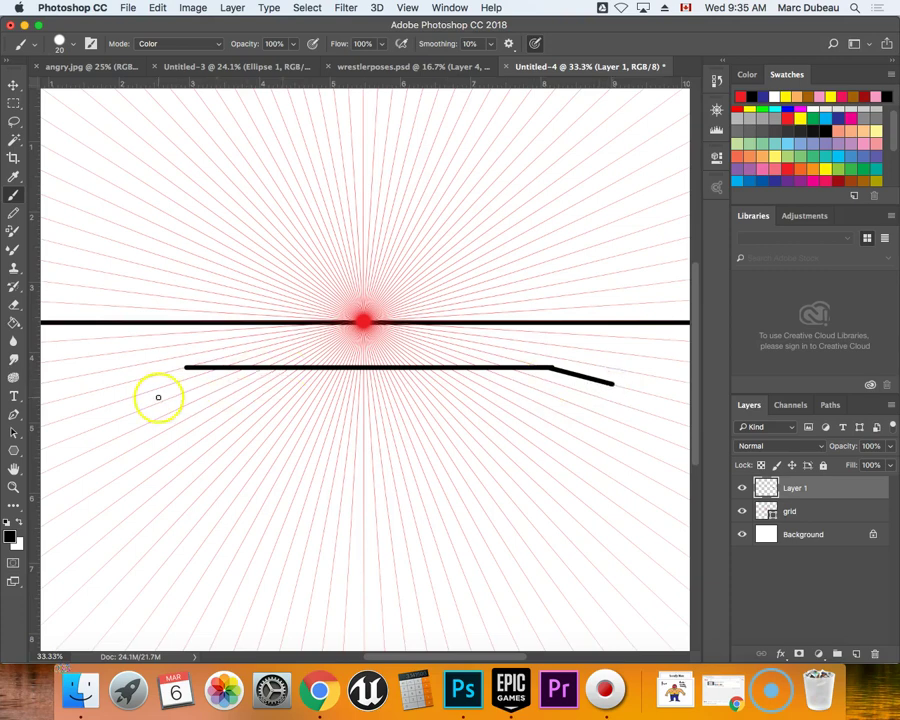
{"action": "left_click_drag", "start_coordinate": [612, 384], "coordinate": [452, 394]}
{"action": "key", "text": "super+z"}
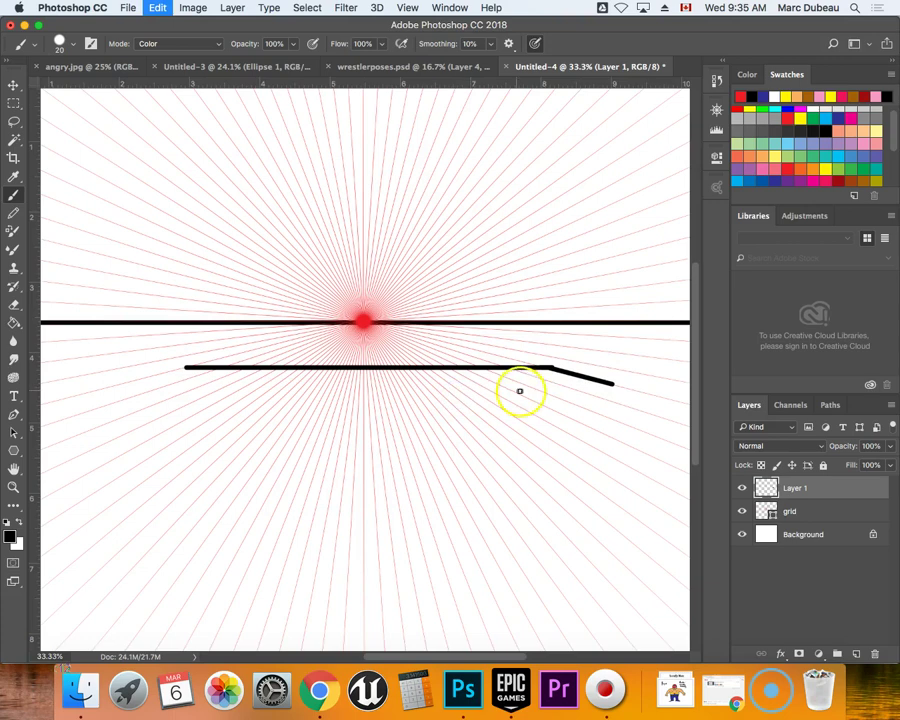
{"action": "left_click_drag", "start_coordinate": [612, 384], "coordinate": [124, 398]}
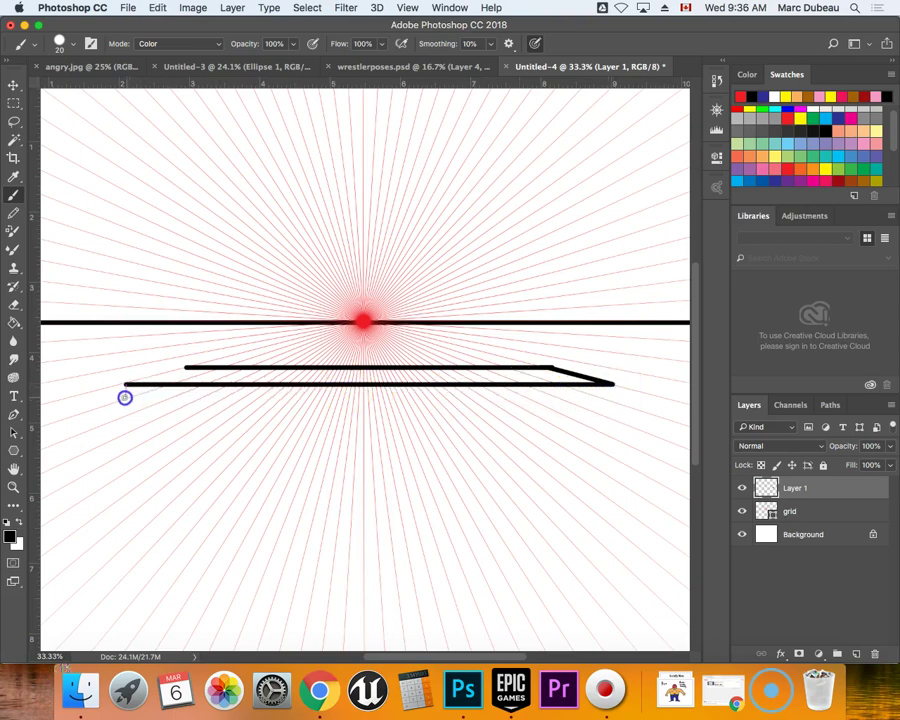
{"action": "left_click_drag", "start_coordinate": [179, 368], "coordinate": [187, 368]}
{"action": "left_click", "coordinate": [121, 383], "text": "shift"}
{"action": "mouse_move", "coordinate": [121, 400]}
{"action": "left_mouse_down"}
{"action": "mouse_move", "coordinate": [396, 432]}
{"action": "mouse_move", "coordinate": [610, 444]}
{"action": "left_mouse_up"}
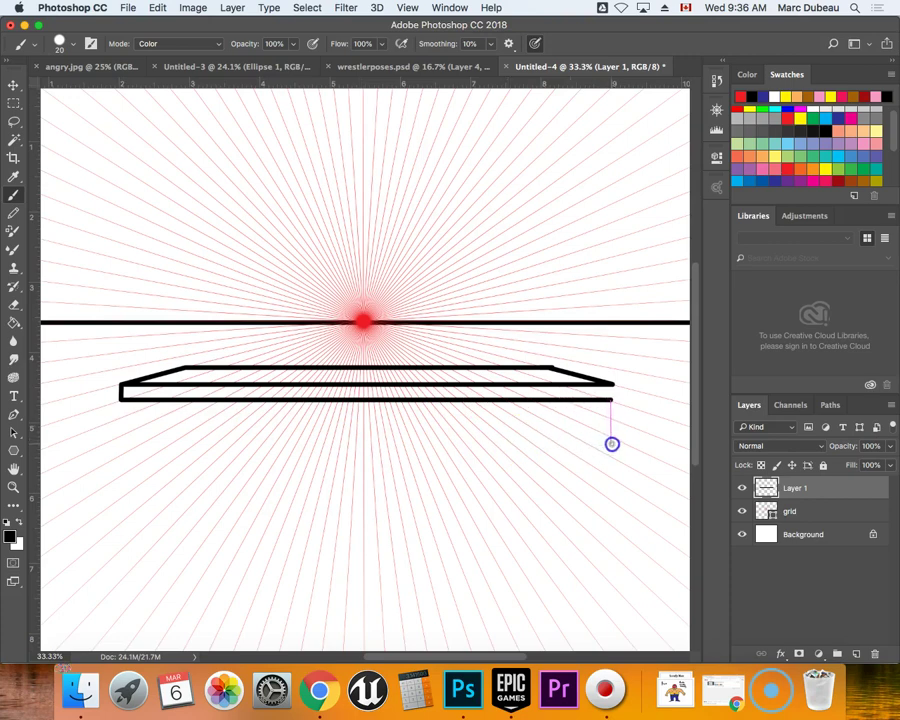
{"action": "left_click_drag", "start_coordinate": [608, 400], "coordinate": [612, 384]}
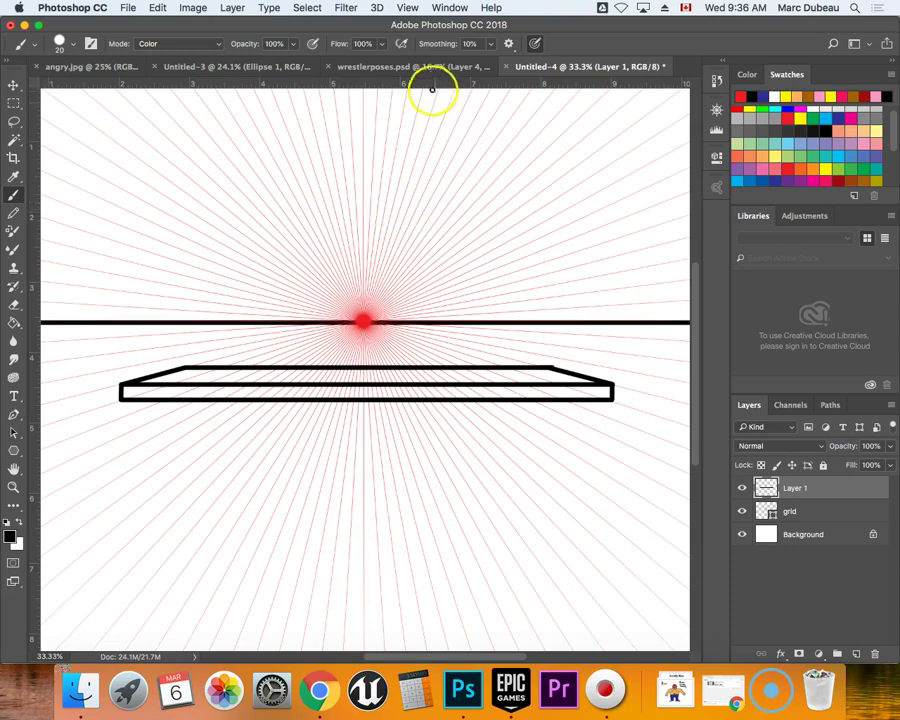
{"action": "left_click_drag", "start_coordinate": [416, 86], "coordinate": [424, 503]}
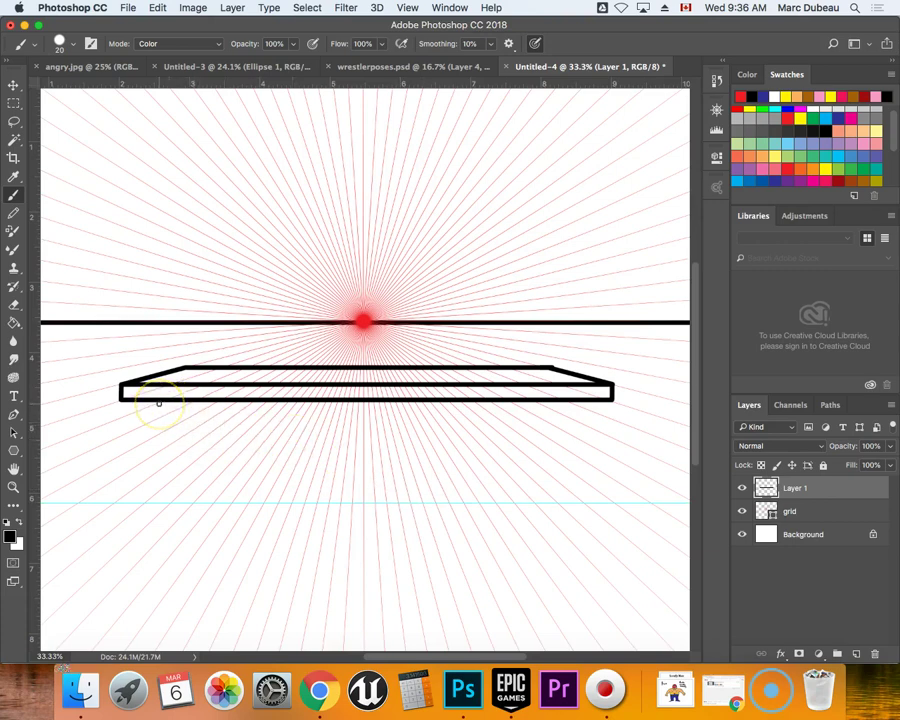
Brush the front-left leg's outer edge, inner edge, slanted side face and bottom down to the guide, undoing two bad strokes.
{"action": "left_click_drag", "start_coordinate": [160, 402], "coordinate": [165, 500]}
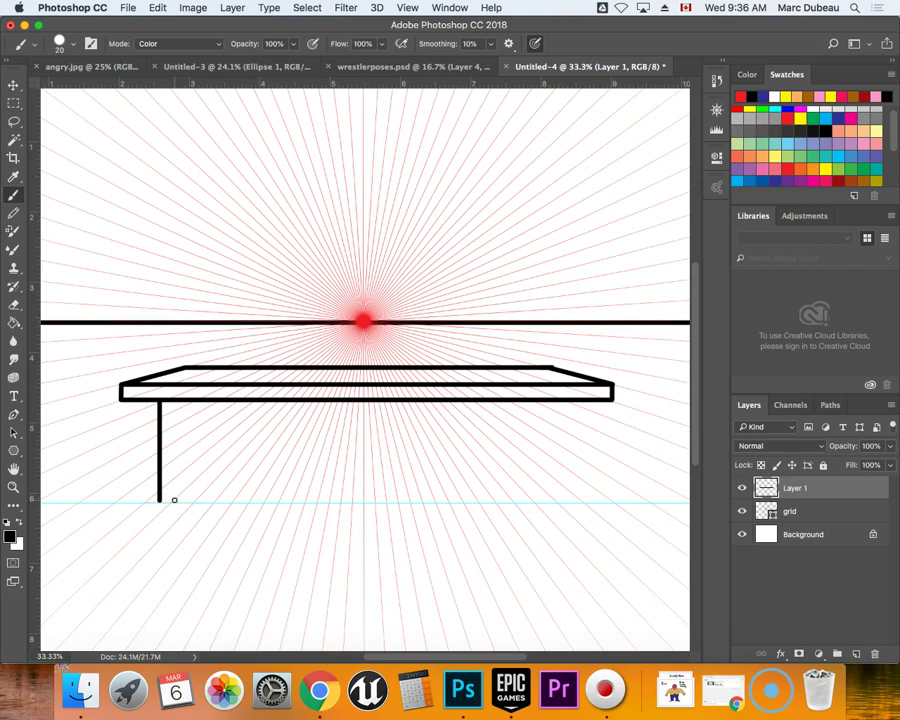
{"action": "key", "text": "super+z"}
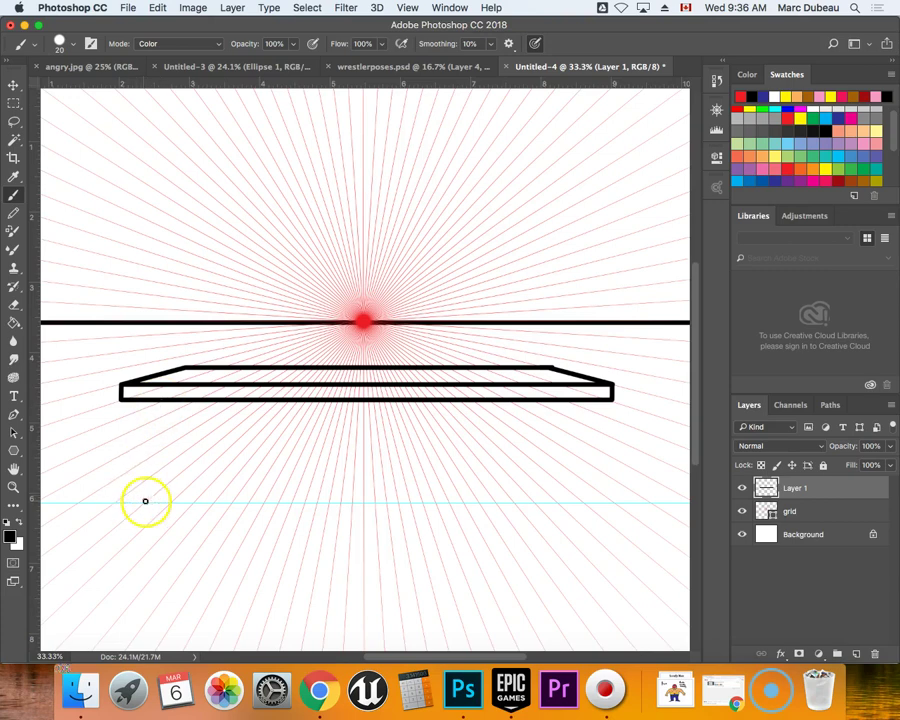
{"action": "left_click_drag", "start_coordinate": [146, 500], "coordinate": [144, 472]}
{"action": "key", "text": "super+z"}
{"action": "left_click_drag", "start_coordinate": [146, 501], "coordinate": [159, 404]}
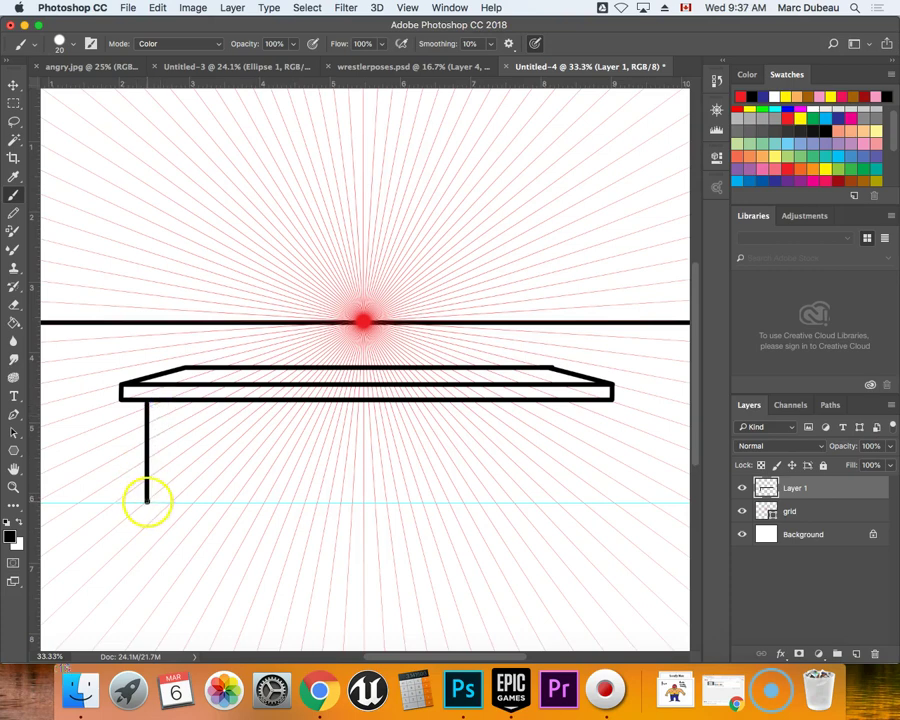
{"action": "left_click_drag", "start_coordinate": [149, 500], "coordinate": [170, 503]}
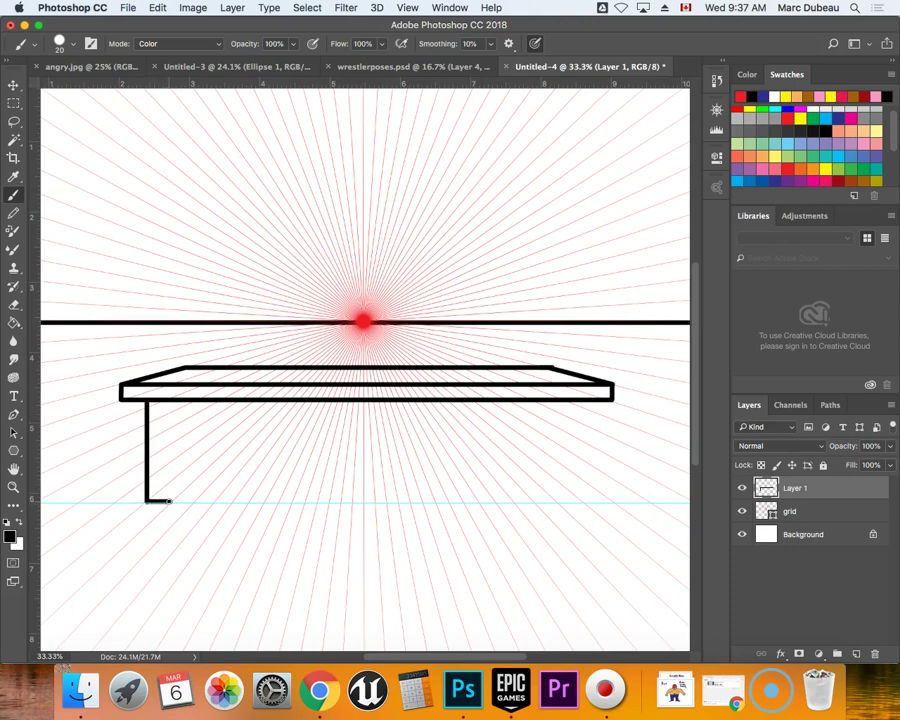
{"action": "left_click_drag", "start_coordinate": [169, 501], "coordinate": [181, 411]}
{"action": "left_click_drag", "start_coordinate": [188, 485], "coordinate": [198, 400]}
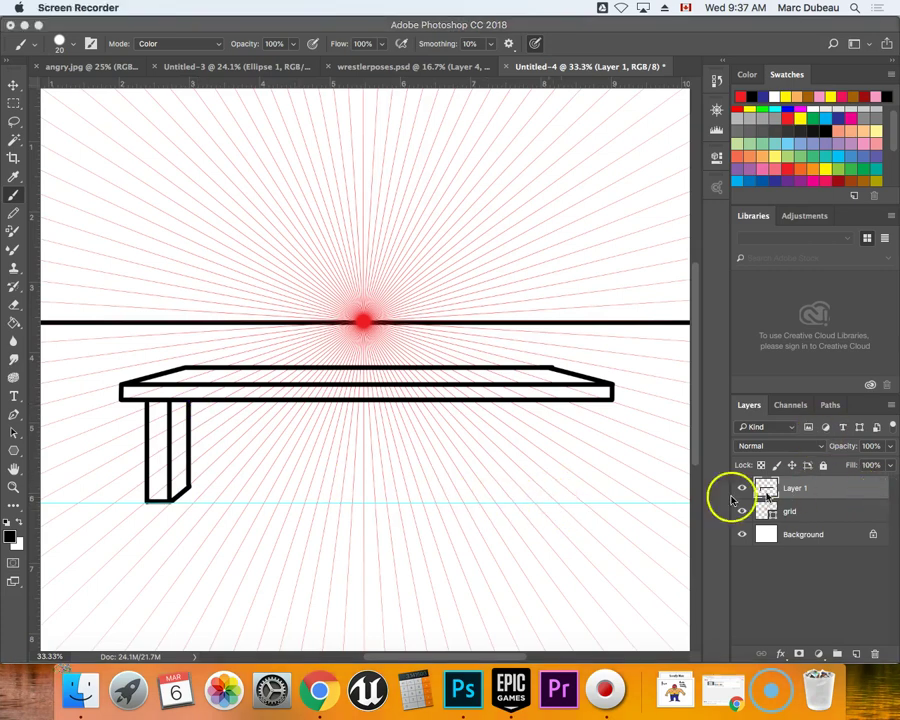
{"action": "left_click_drag", "start_coordinate": [150, 499], "coordinate": [170, 500]}
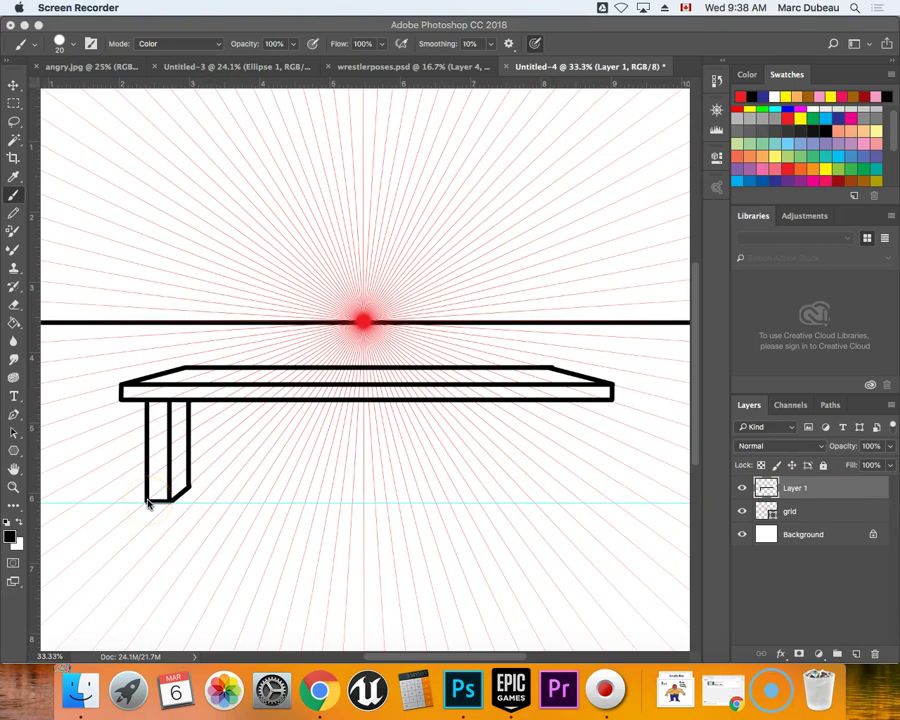
Draw the front-right leg's outer edge and short foot from the tabletop's right end to the guide, undoing a stray stroke.
{"action": "left_click", "coordinate": [142, 511]}
{"action": "left_click", "coordinate": [583, 504]}
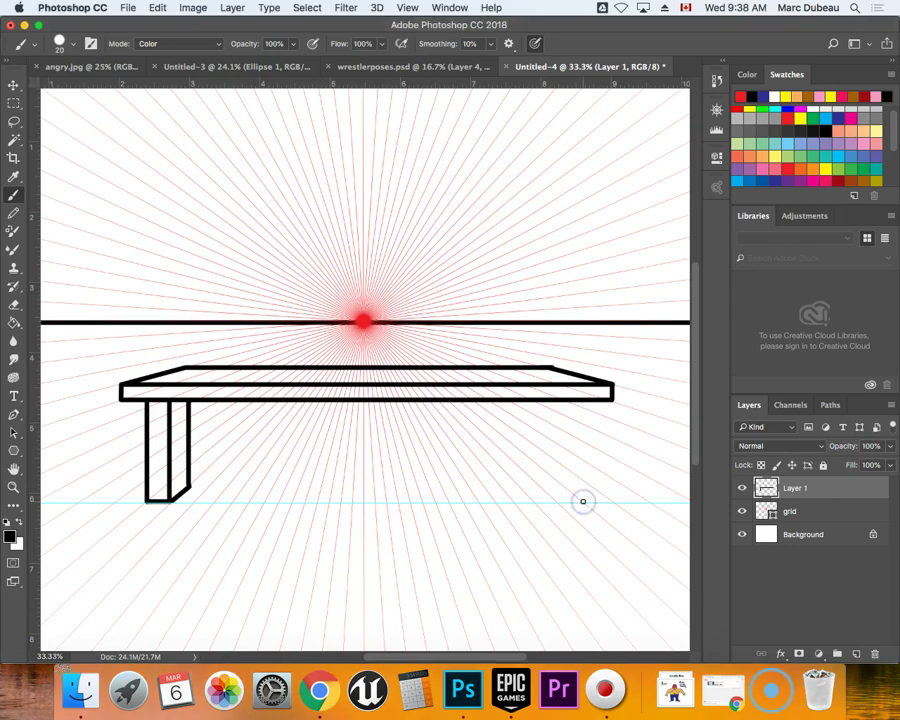
{"action": "left_click_drag", "start_coordinate": [583, 501], "coordinate": [590, 456]}
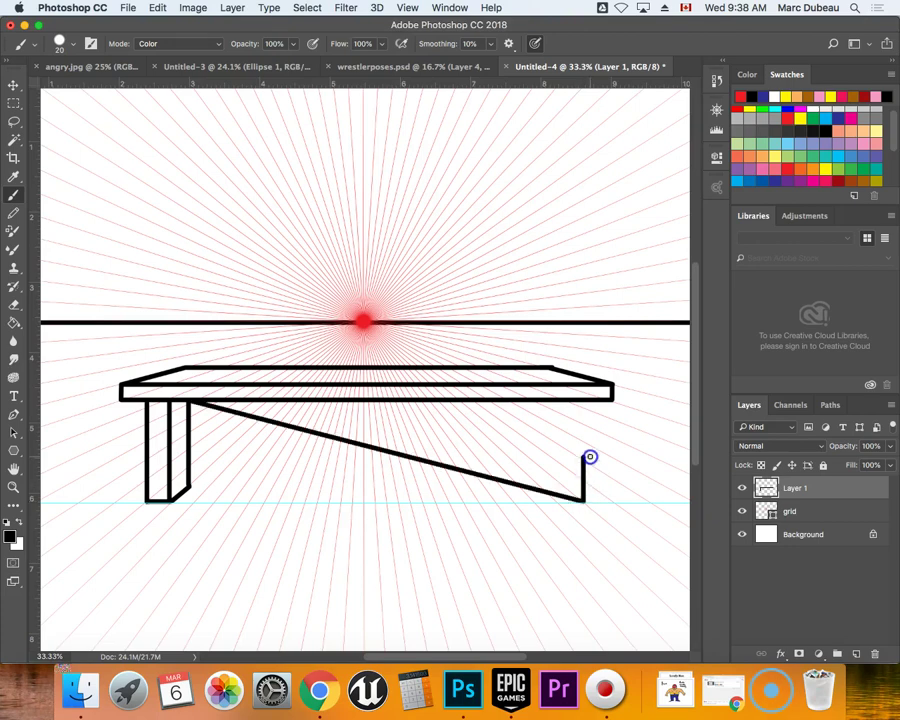
{"action": "key", "text": "super+z"}
{"action": "left_click_drag", "start_coordinate": [583, 502], "coordinate": [588, 404]}
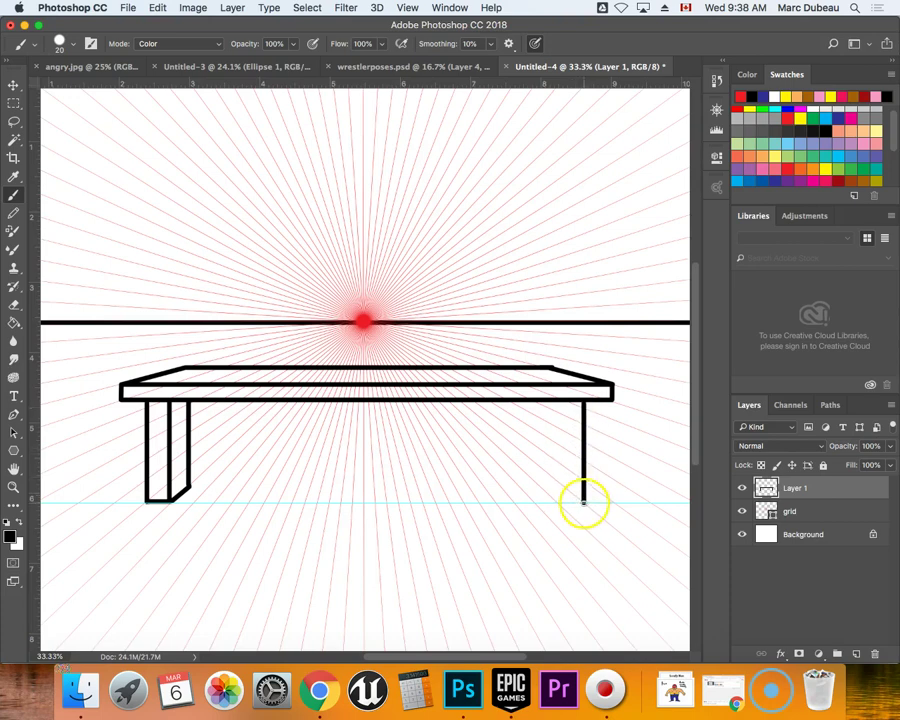
{"action": "mouse_move", "coordinate": [584, 502]}
{"action": "left_mouse_down"}
{"action": "mouse_move", "coordinate": [558, 502]}
{"action": "mouse_move", "coordinate": [562, 404]}
{"action": "left_mouse_up"}
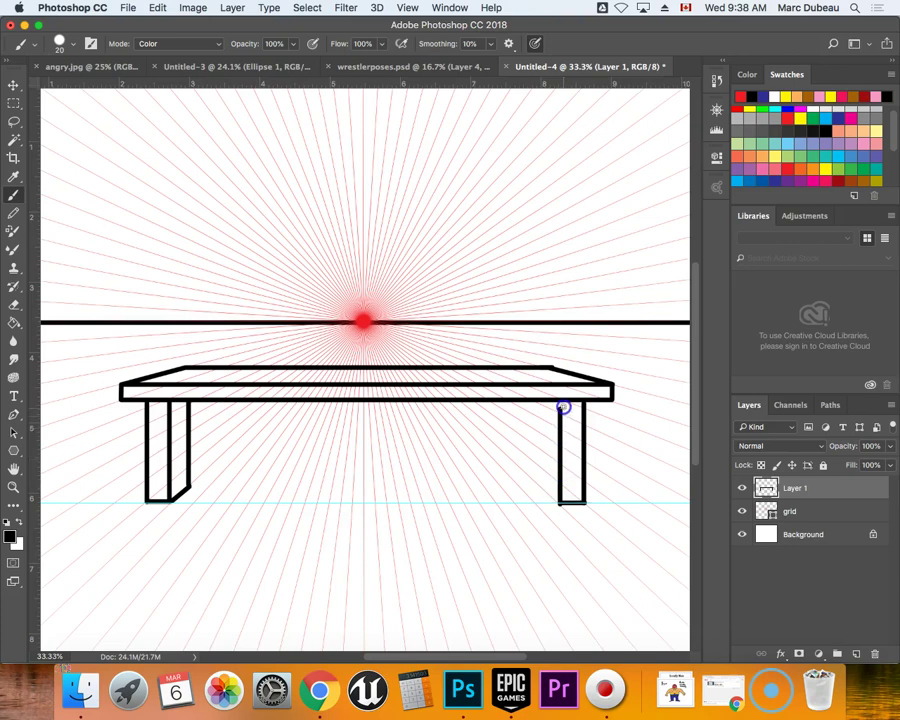
{"action": "left_click", "coordinate": [556, 503]}
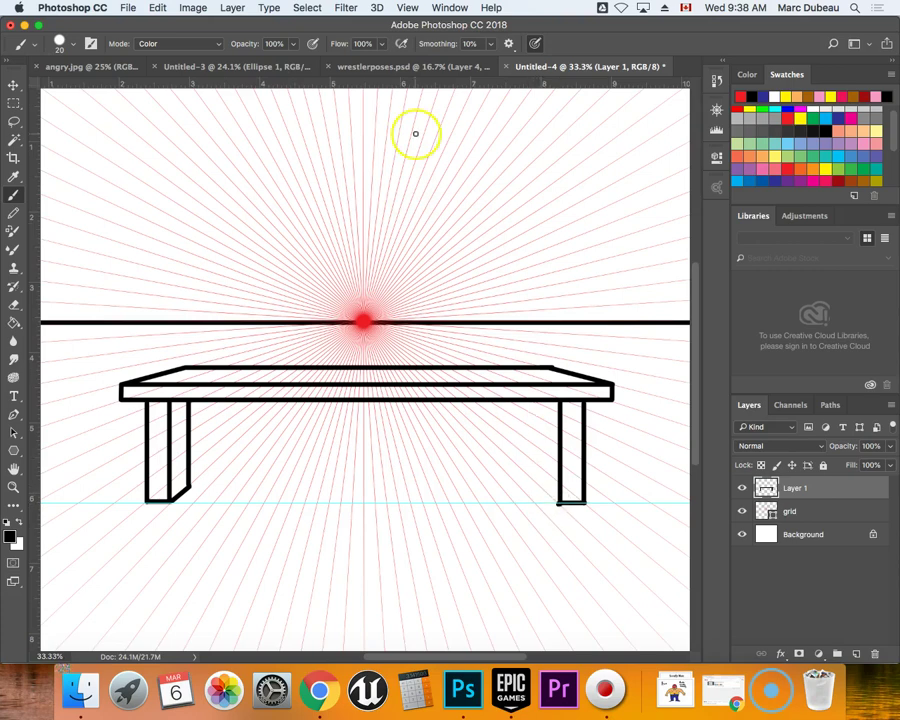
Add a guide at 5.806 in and brush the right leg's slanted inner side face.
{"action": "left_click_drag", "start_coordinate": [438, 84], "coordinate": [408, 485]}
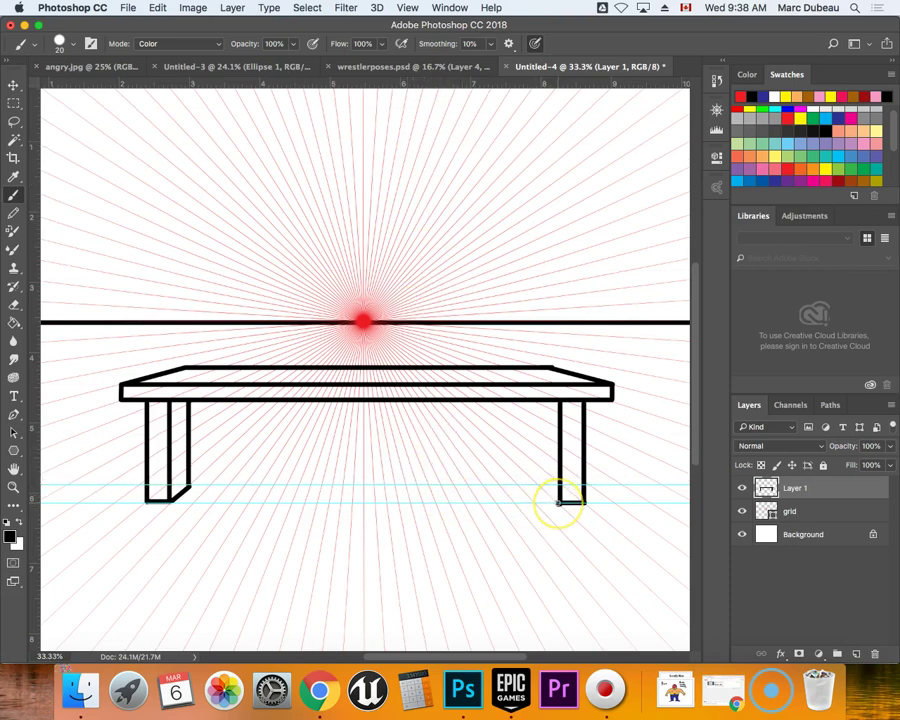
{"action": "mouse_move", "coordinate": [558, 502]}
{"action": "left_mouse_down"}
{"action": "mouse_move", "coordinate": [538, 484]}
{"action": "mouse_move", "coordinate": [556, 500]}
{"action": "left_mouse_up"}
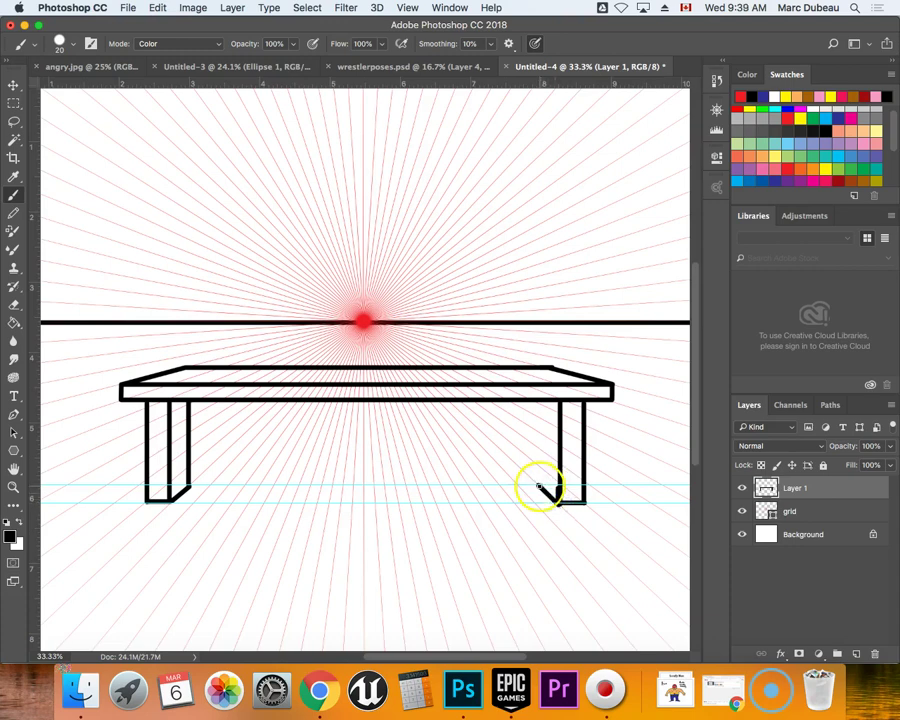
{"action": "left_click_drag", "start_coordinate": [538, 486], "coordinate": [546, 404]}
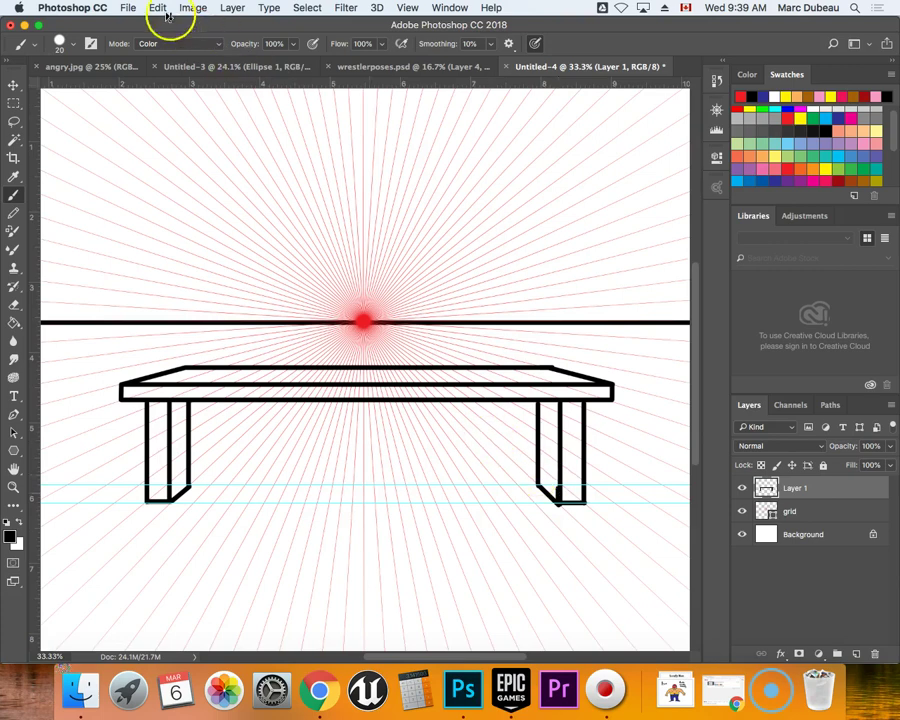
Open the File menu to reach the Export commands.
{"action": "left_click", "coordinate": [130, 9]}
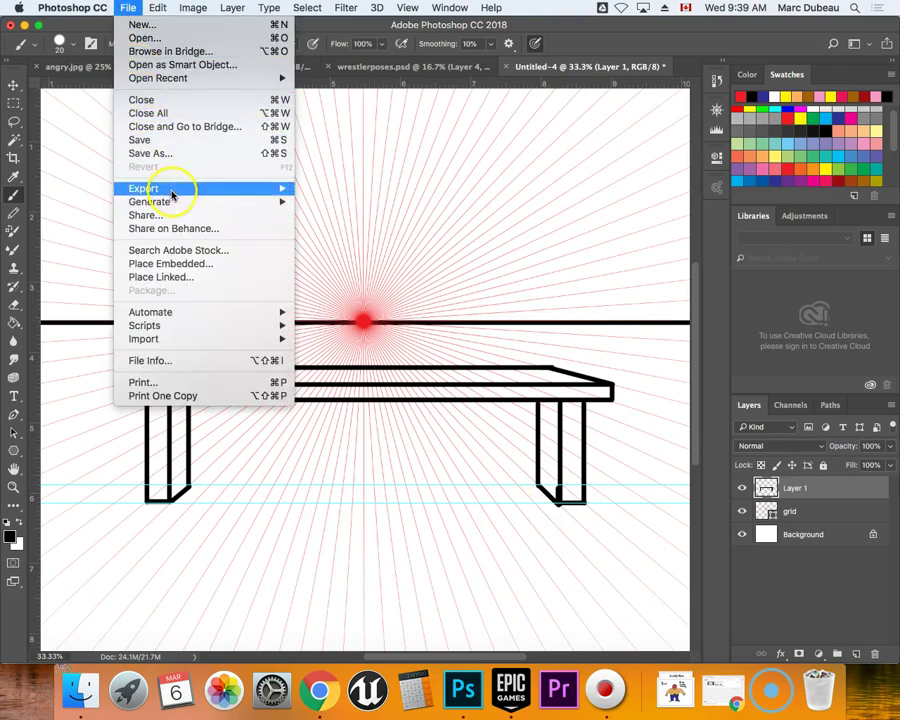